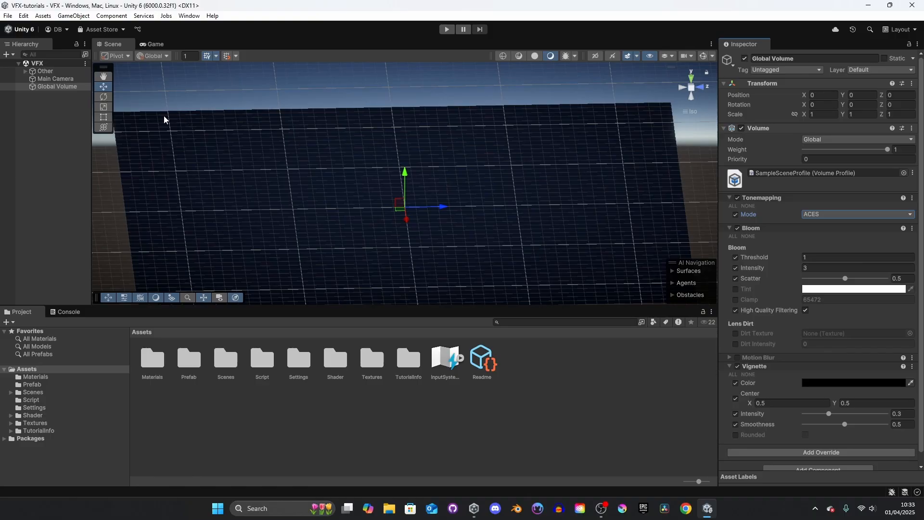
scroll(787, 320, down, 1)
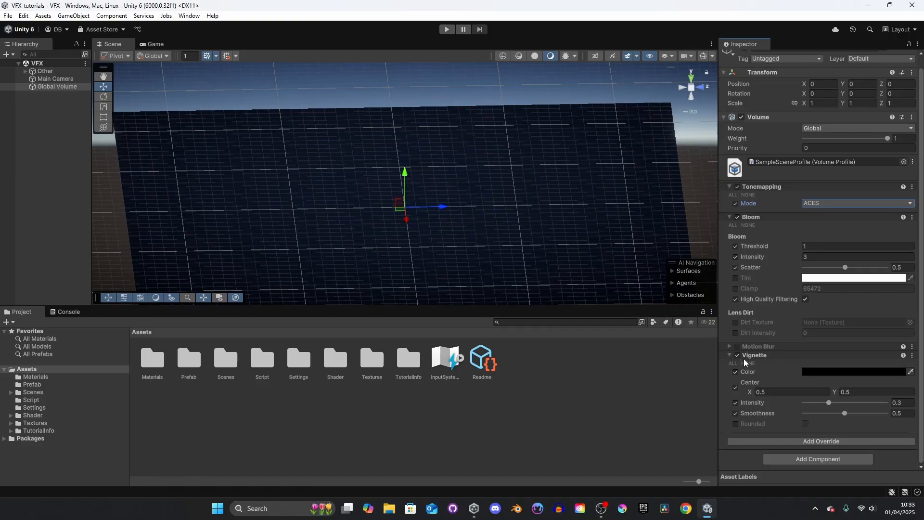
click(728, 355)
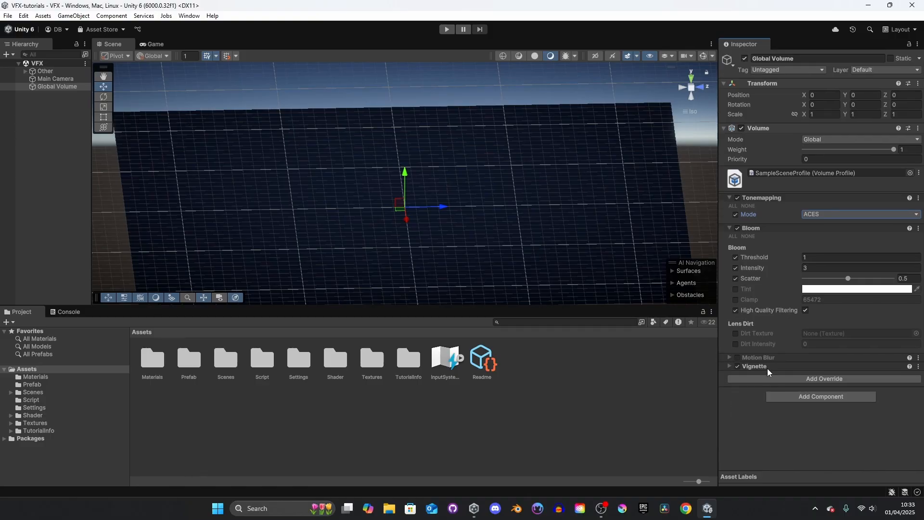
click(729, 366)
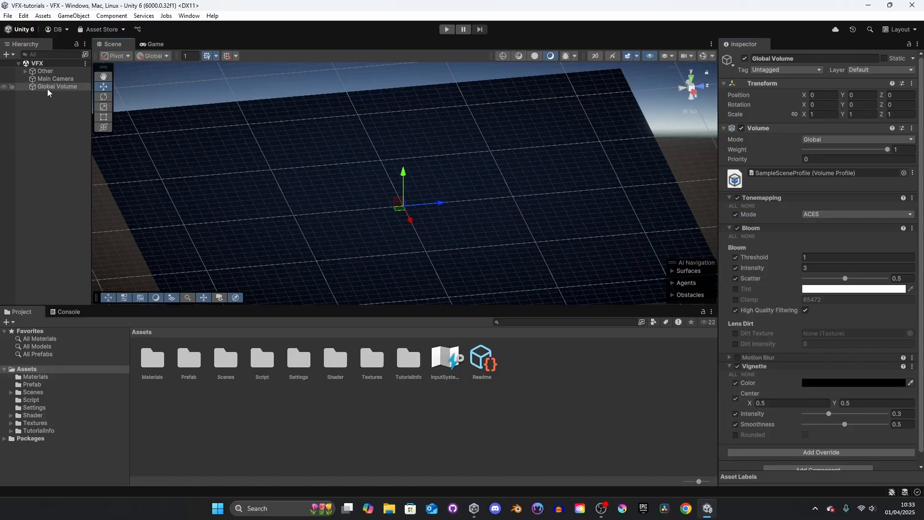
Compare the Main Camera's Game view with post processing off and on, leaving it enabled, and reselect the Global Volume
click(53, 79)
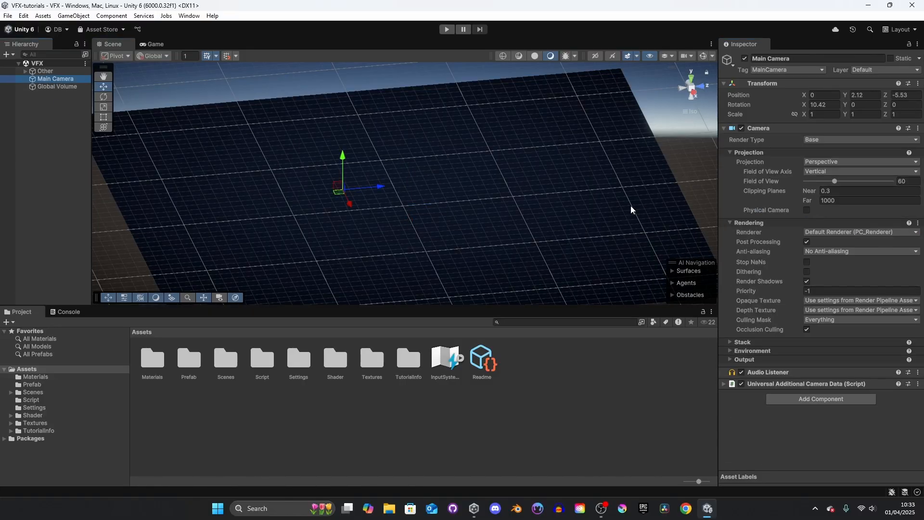
click(153, 43)
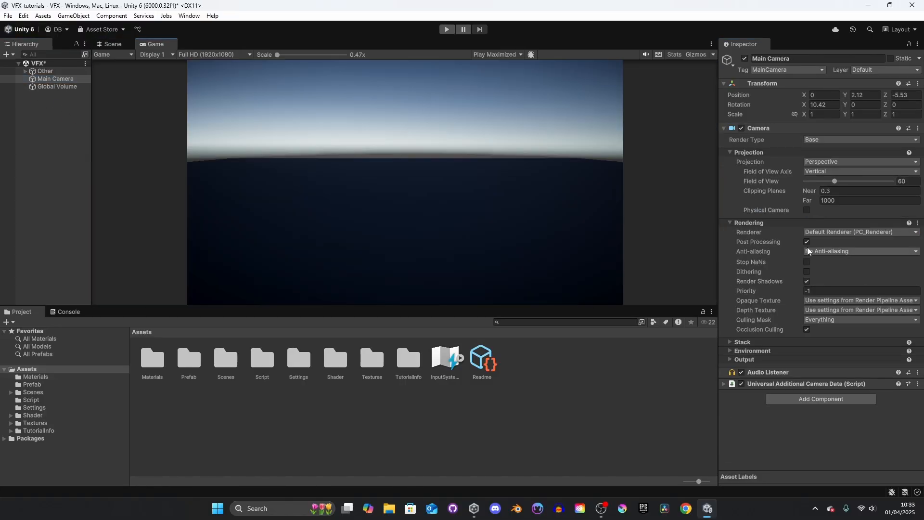
click(806, 241)
click(807, 242)
click(807, 241)
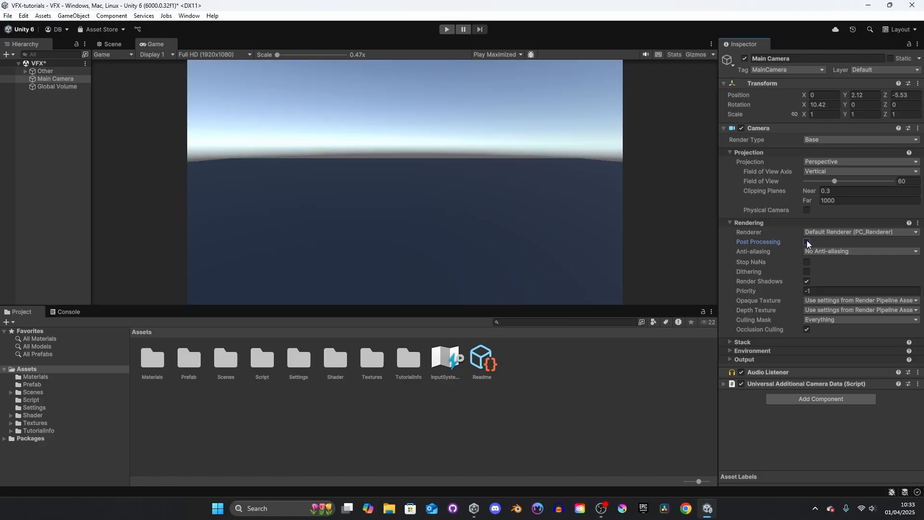
click(806, 242)
click(50, 86)
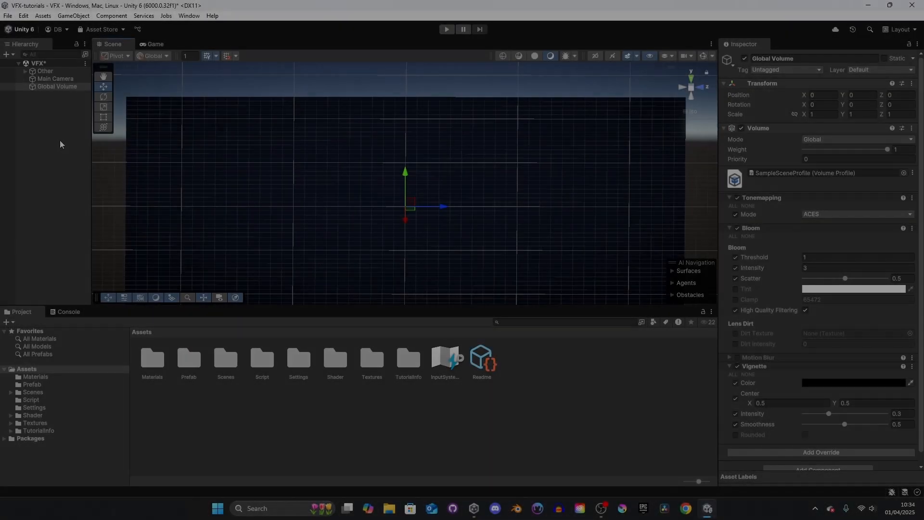
Add a Particle System effect to the scene and reset its Transform
right_click(64, 131)
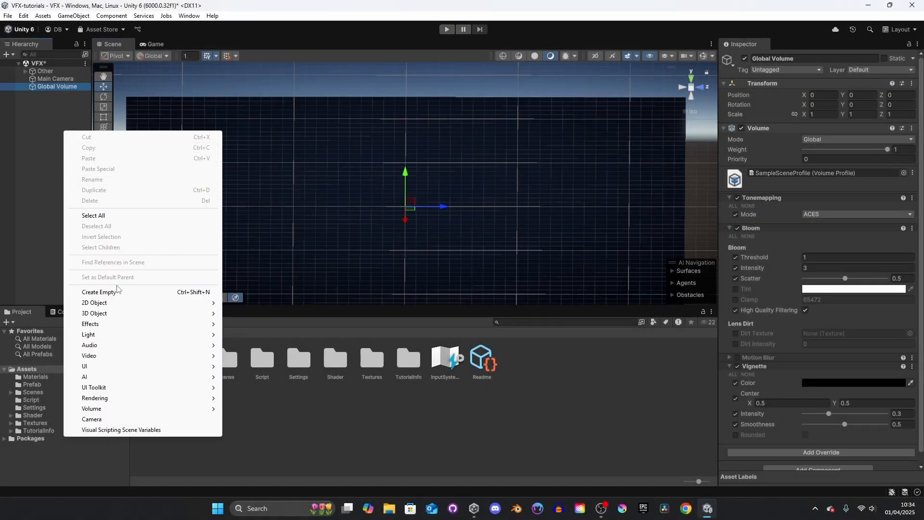
mouse_move(95, 327)
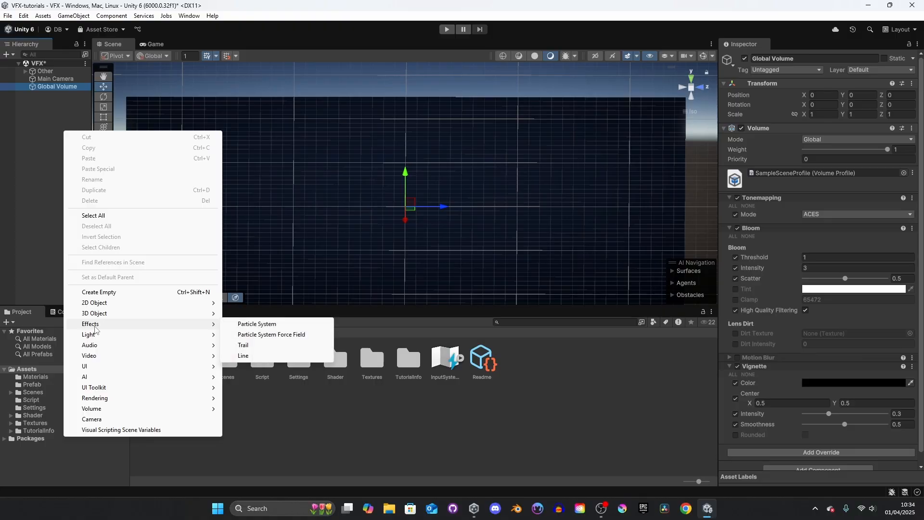
click(256, 323)
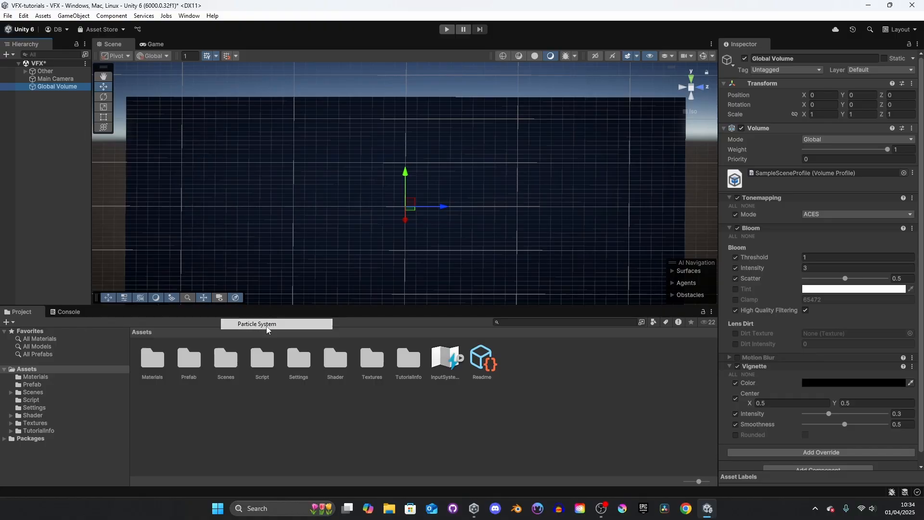
right_drag(437, 154, 473, 191)
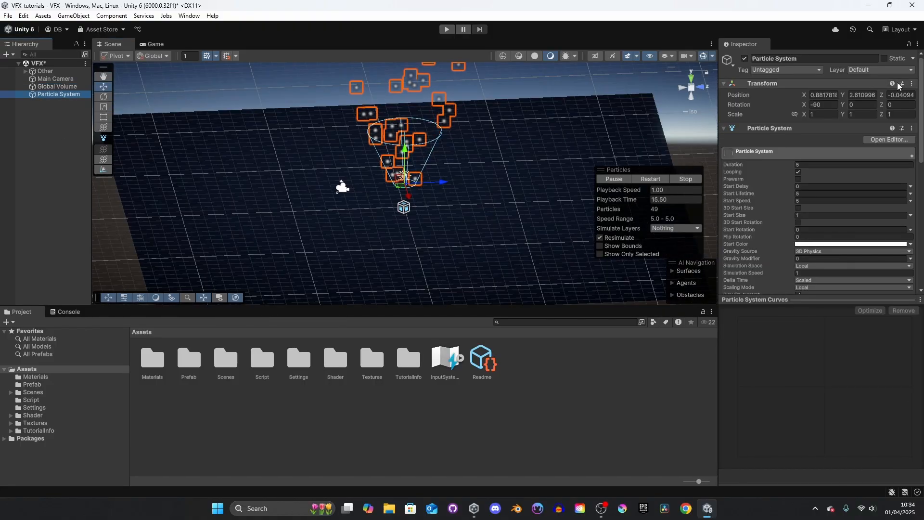
right_click(898, 86)
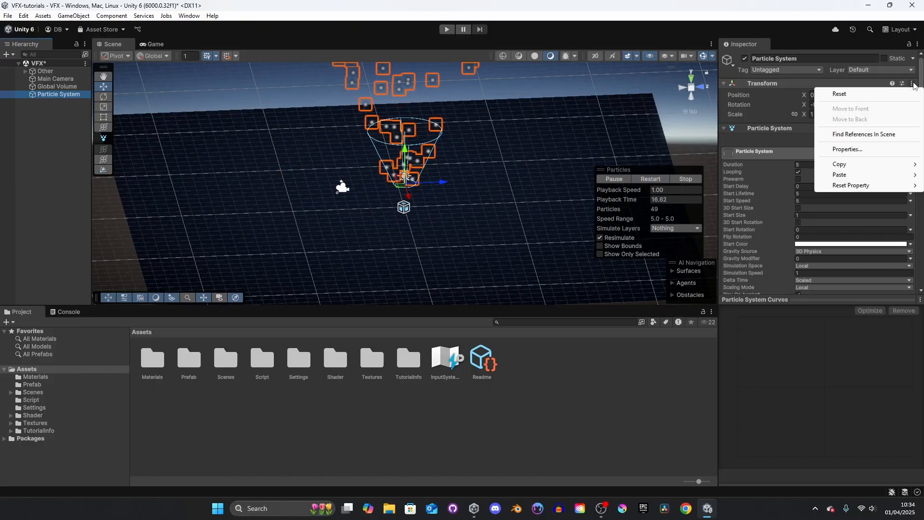
click(846, 94)
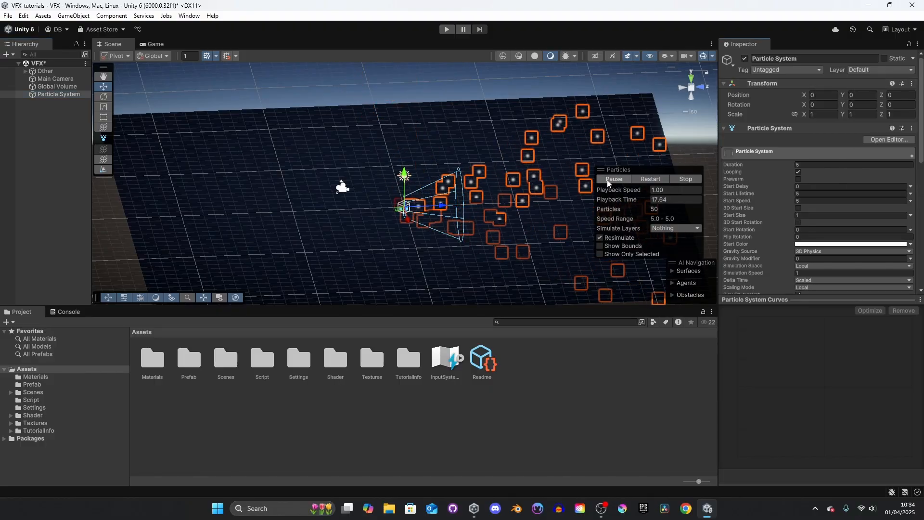
Rename the new particle system object to VFX_Boom
click(848, 58)
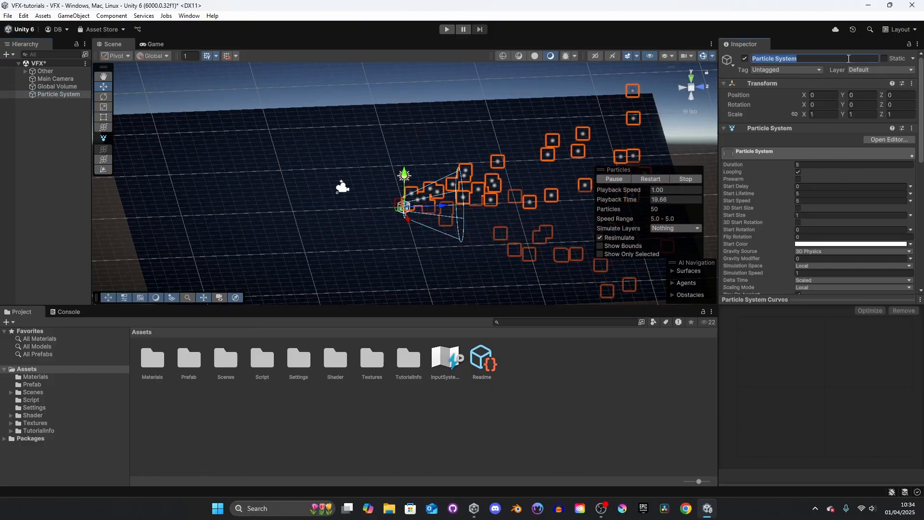
text(VFC)
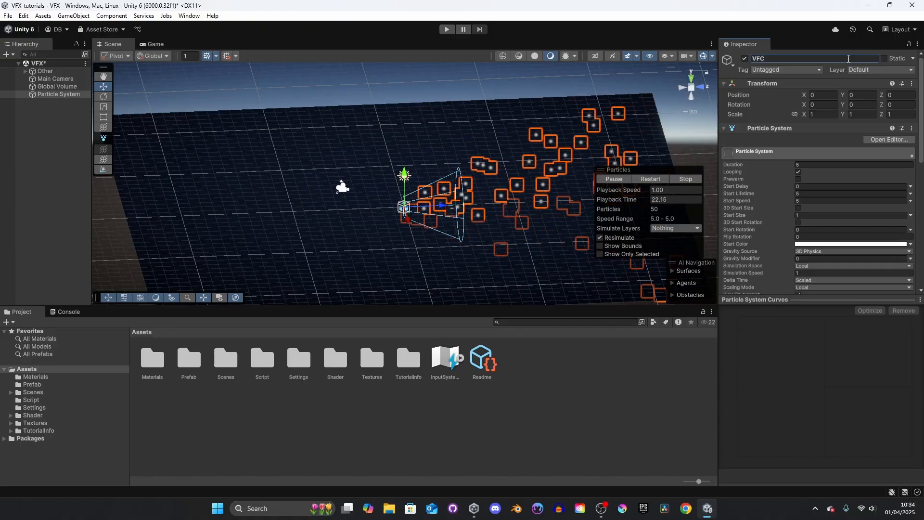
key(BackSpace)
text(X)
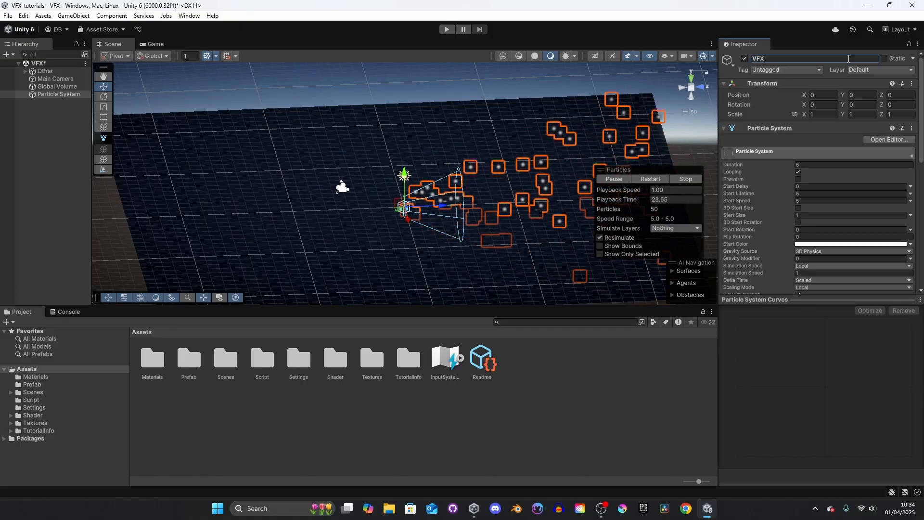
text(_)
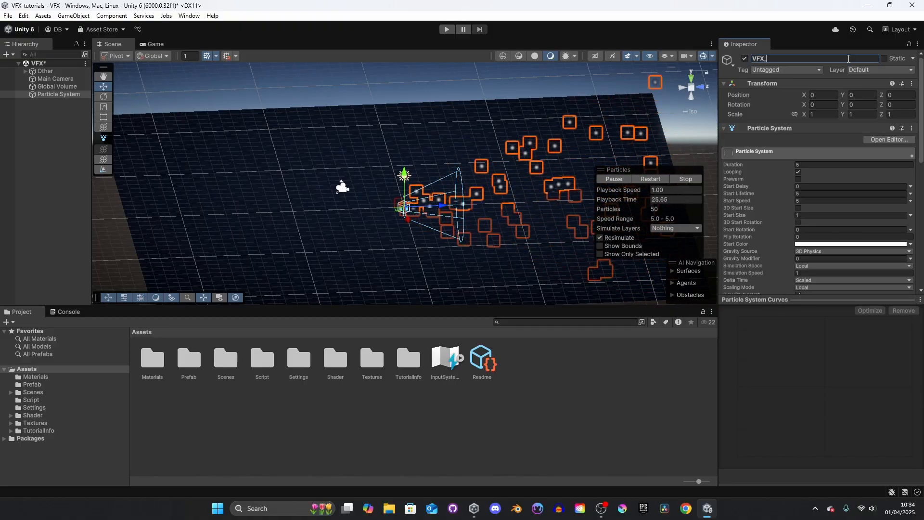
text(Boom)
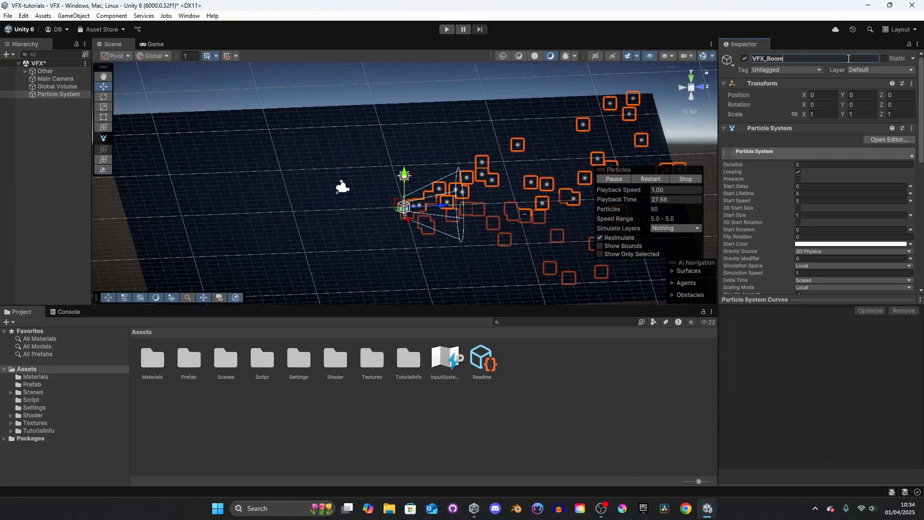
key(Return)
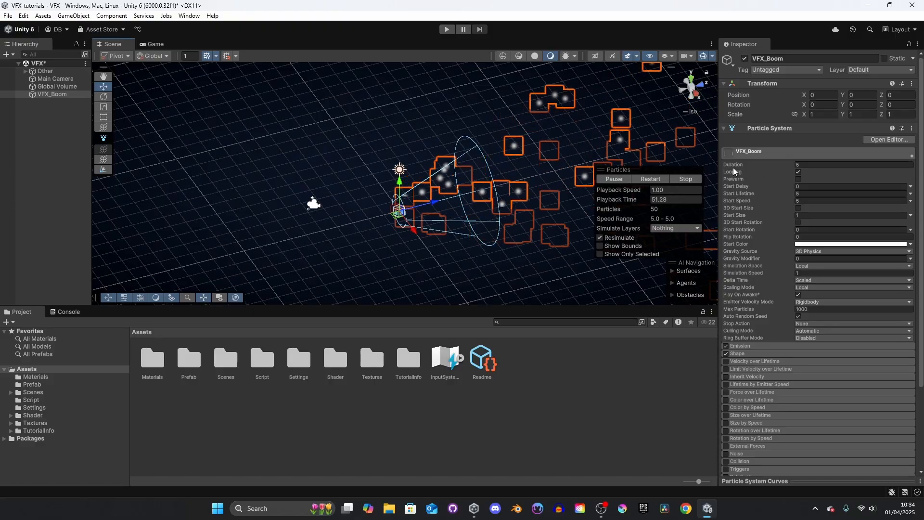
Set the VFX_Boom particle system's duration to 1 and turn off looping
click(824, 165)
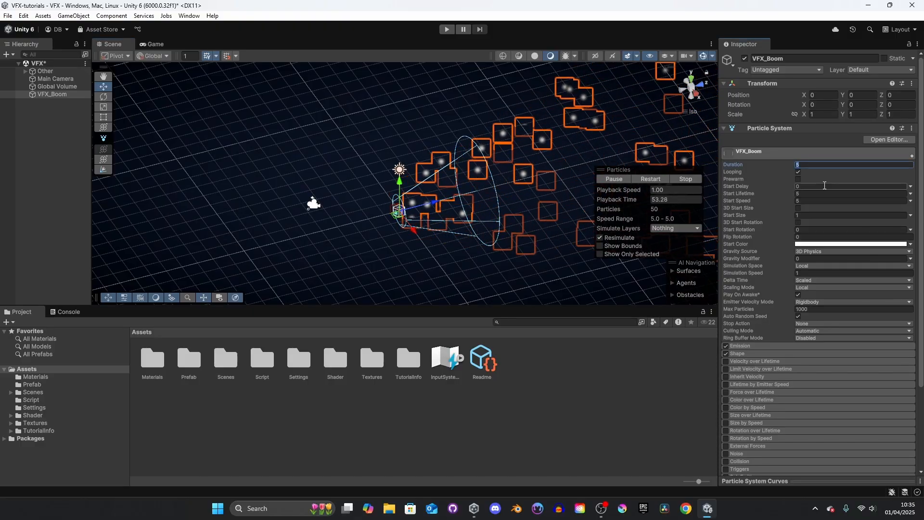
text(1)
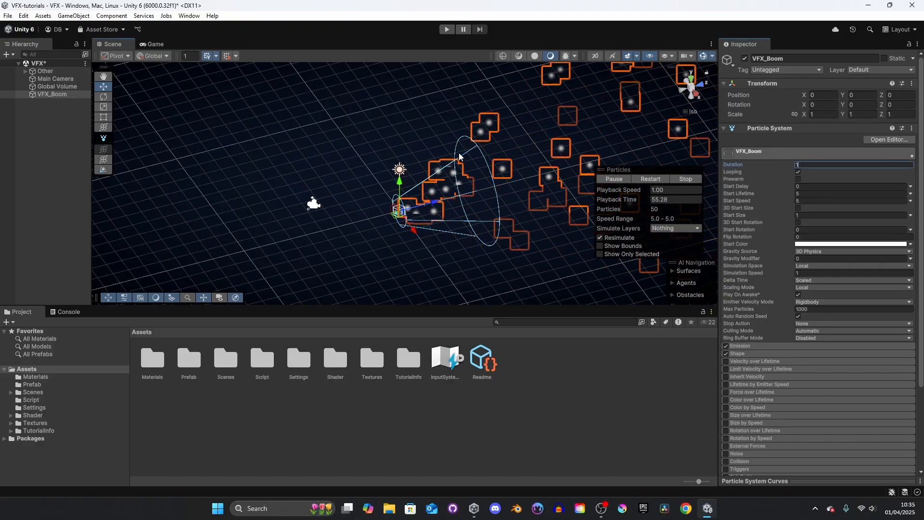
alt+drag(462, 178, 502, 188)
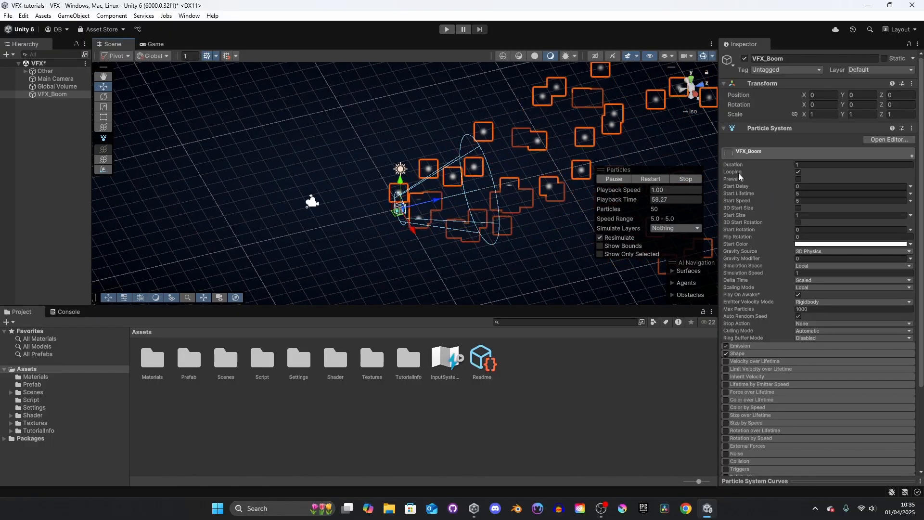
click(798, 171)
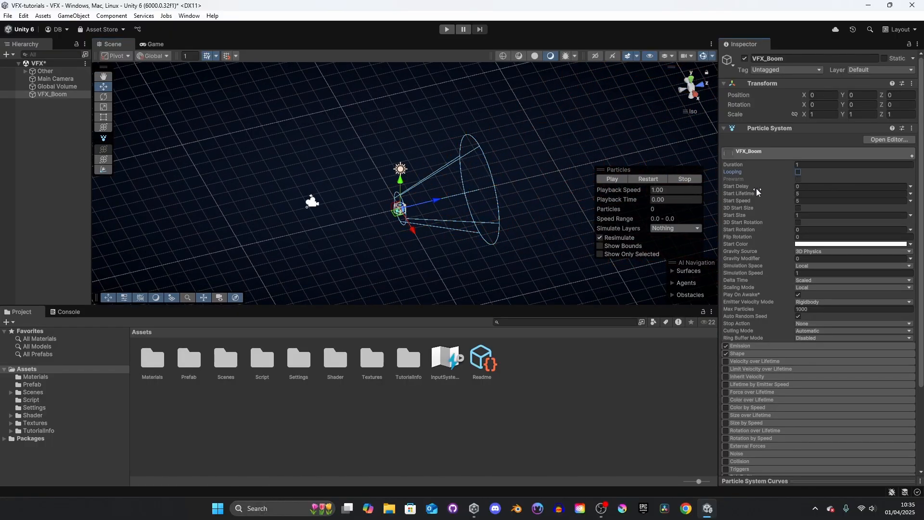
Set the particle system's start delay to 0.2, start lifetime to 0.8 and start speed to 1
click(806, 186)
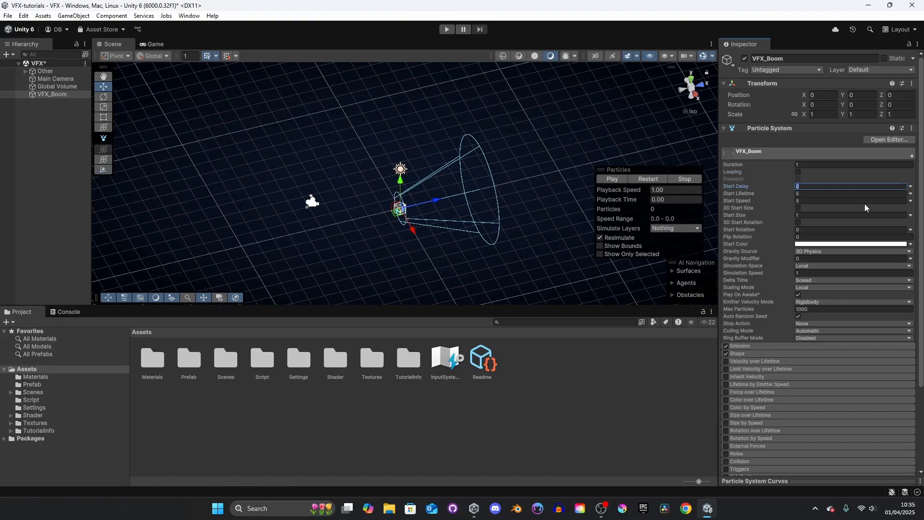
text(0.2)
key(Tab)
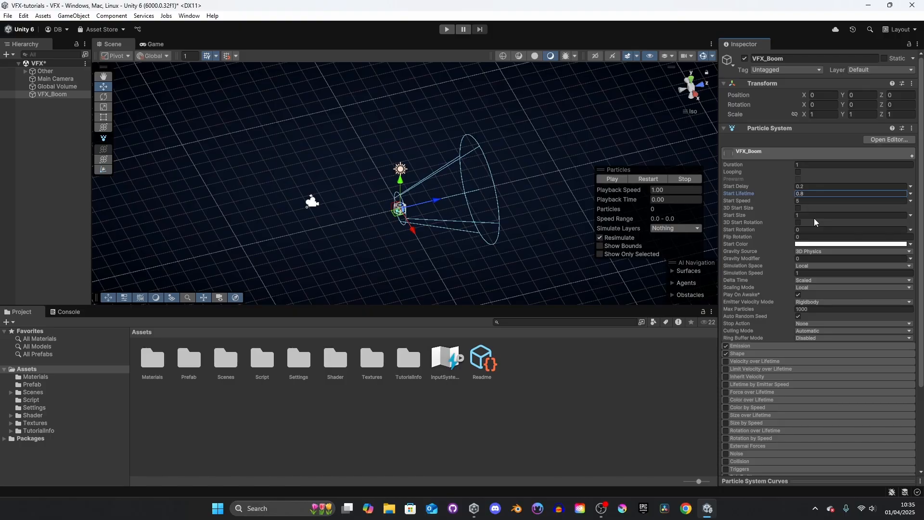
click(650, 179)
click(811, 202)
text(1)
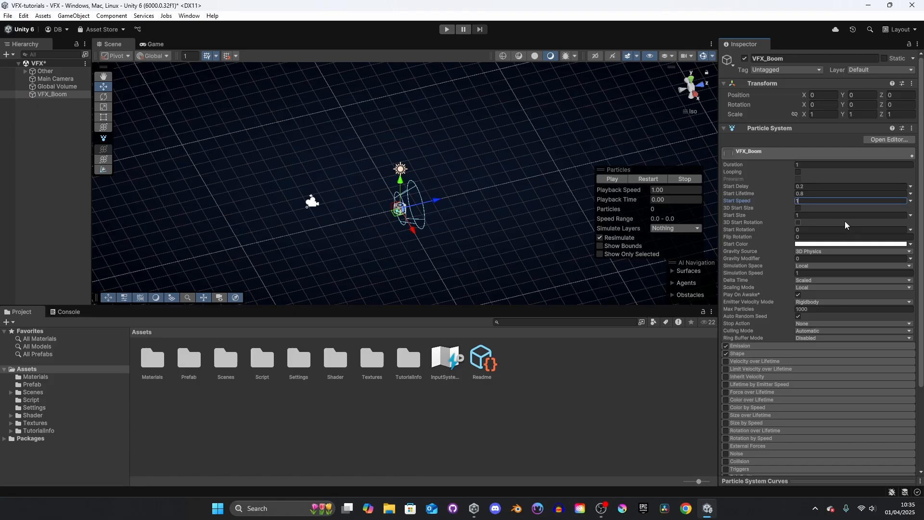
Make the start size Random Between Two Constants, with values 5 and 7
click(910, 215)
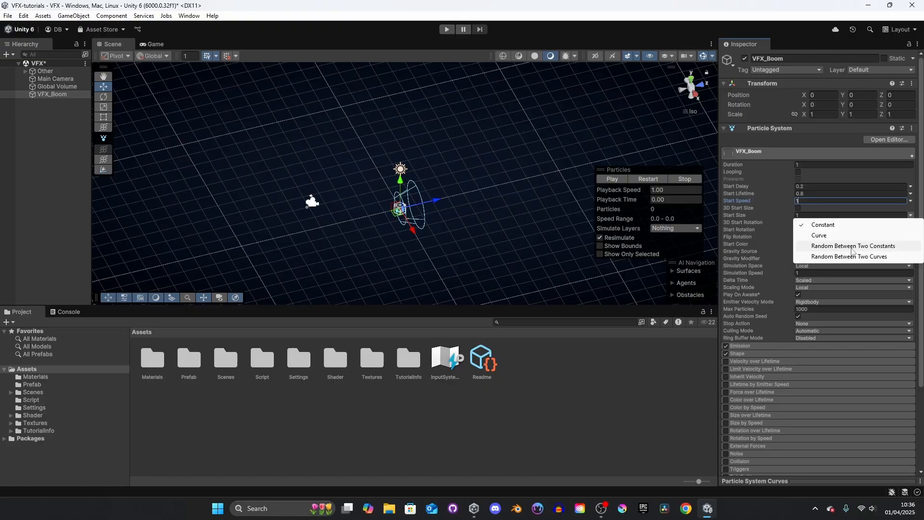
click(867, 246)
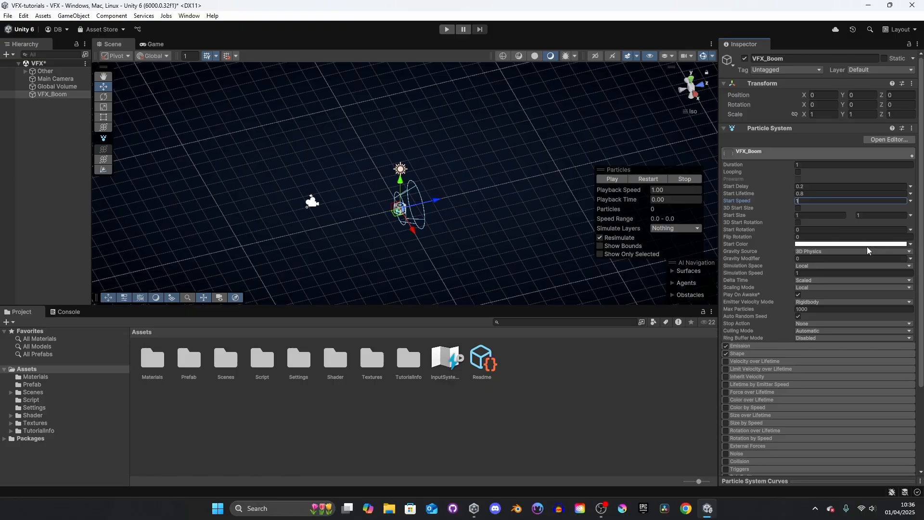
key(Tab)
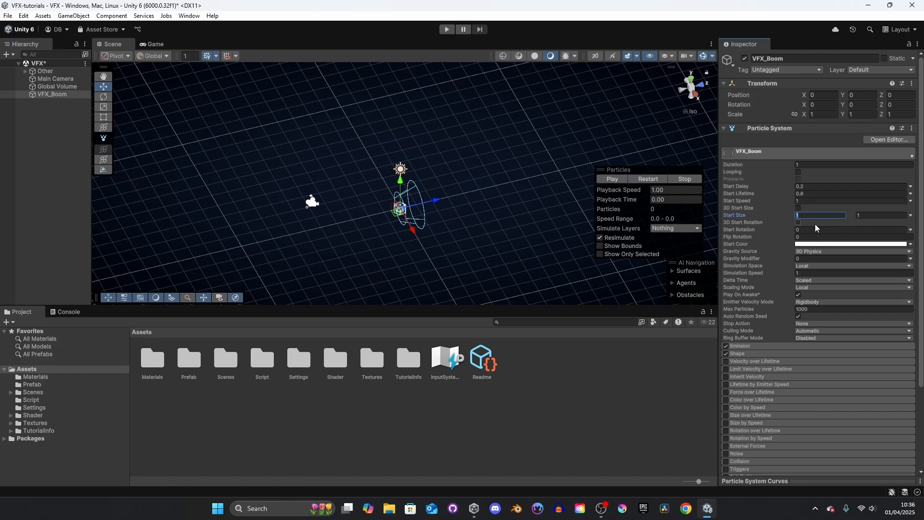
text(5)
click(869, 215)
text(7)
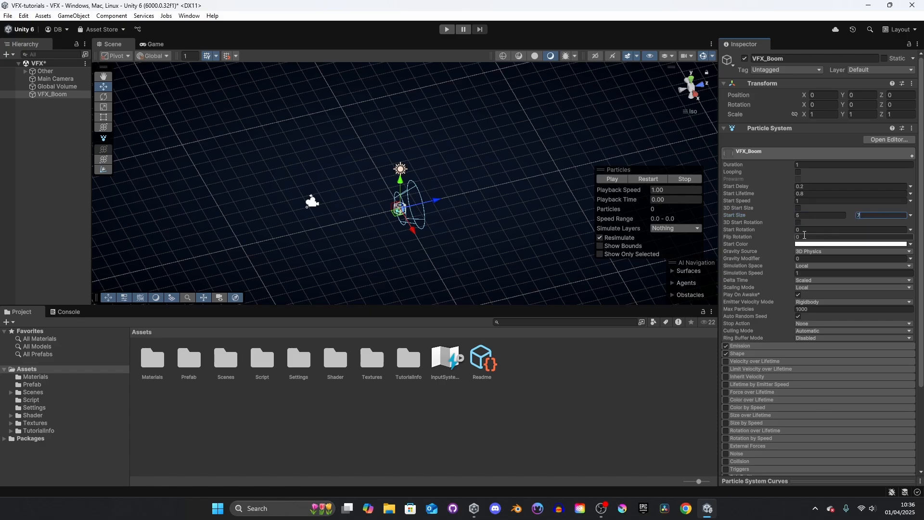
Change the particle system's start color to yellow
click(861, 245)
click(892, 281)
drag(888, 299, 894, 279)
click(914, 238)
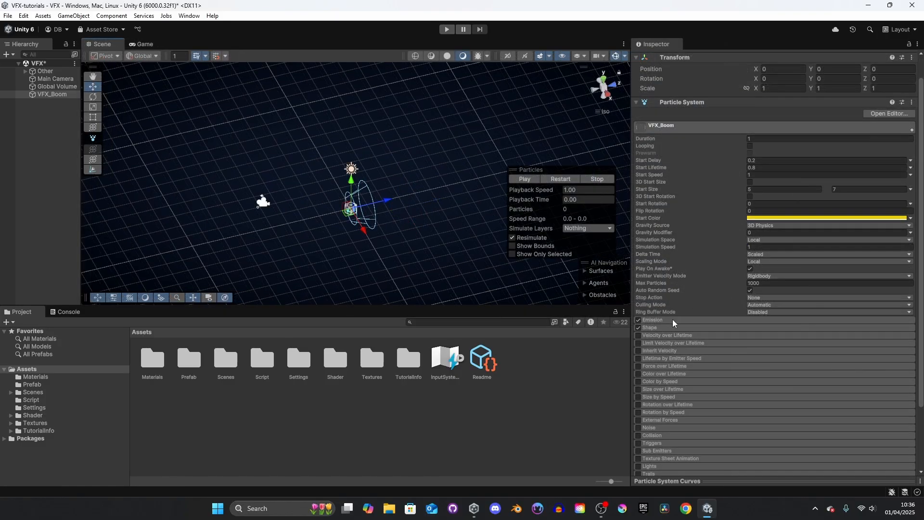
In the Emission module, set Rate over Time to 0, add a burst with a count of 10, and replay the effect
click(672, 320)
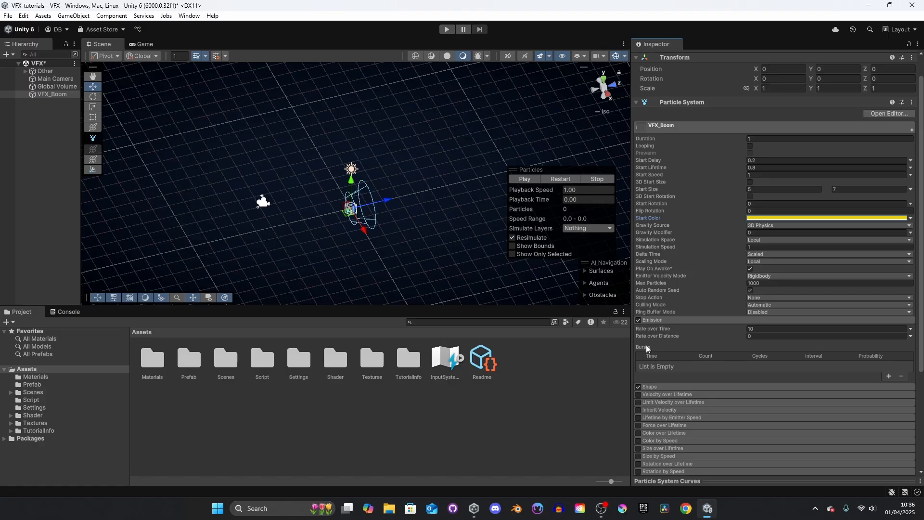
click(676, 328)
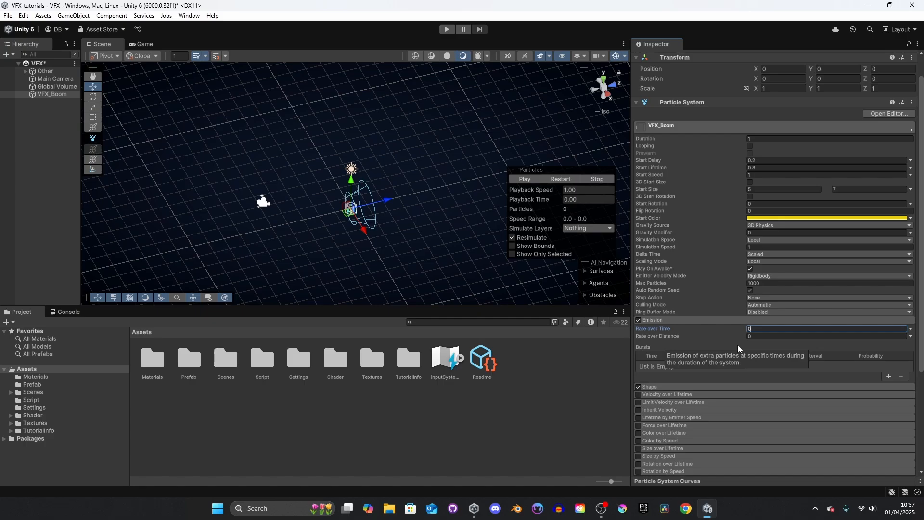
click(888, 376)
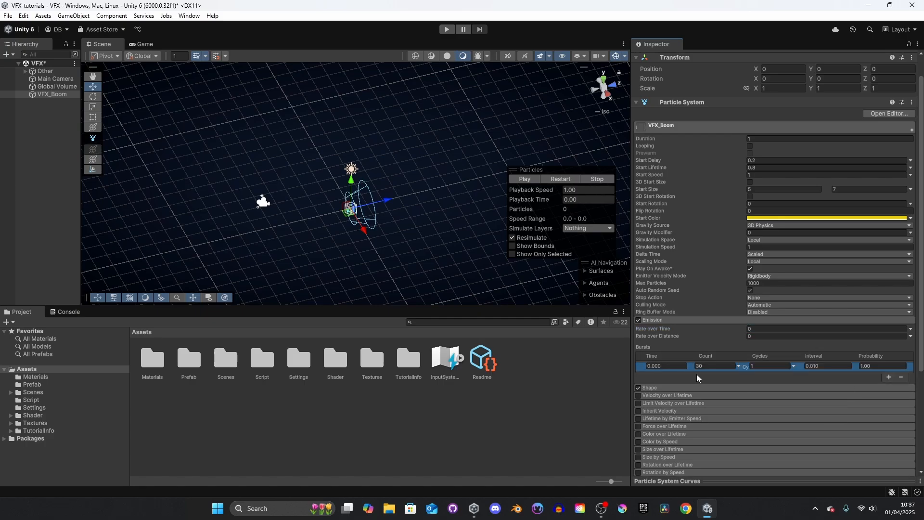
click(716, 366)
text(10)
click(559, 180)
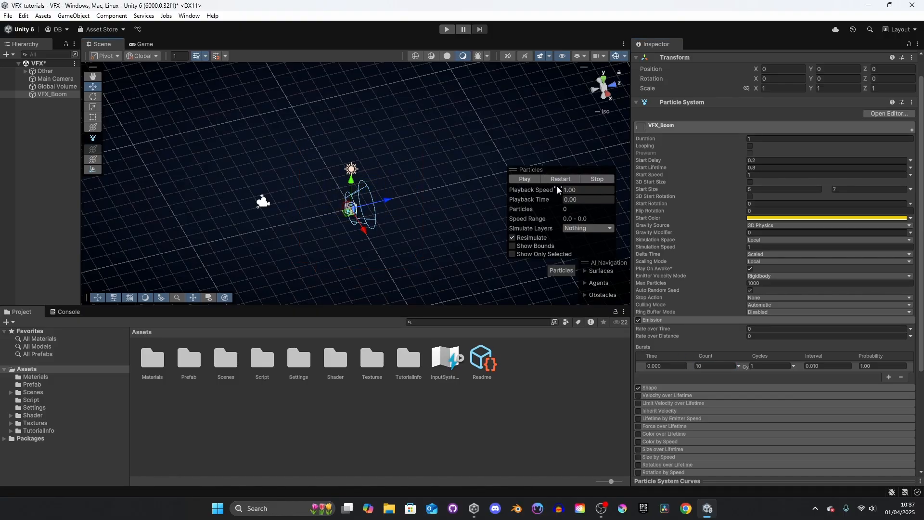
Expand the Shape module and change the emitter shape to Hemisphere
scroll(720, 372, down, 3)
click(695, 337)
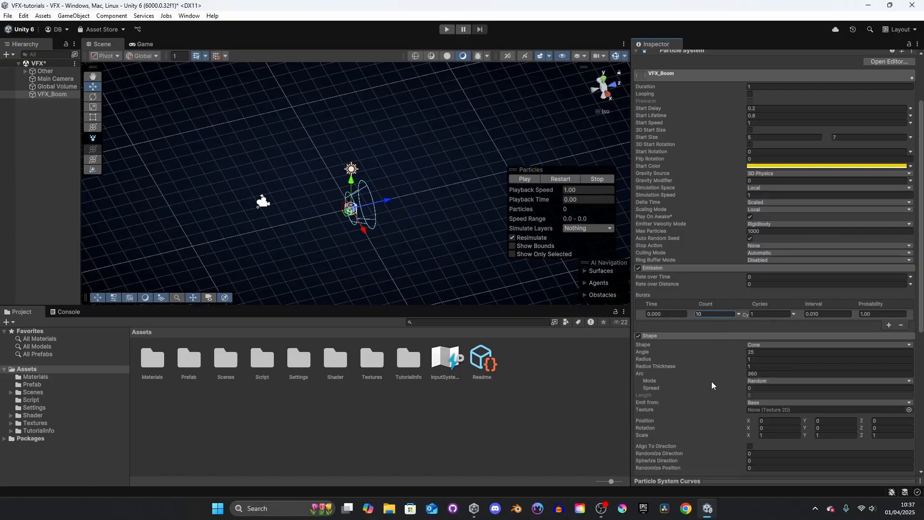
scroll(711, 381, down, 3)
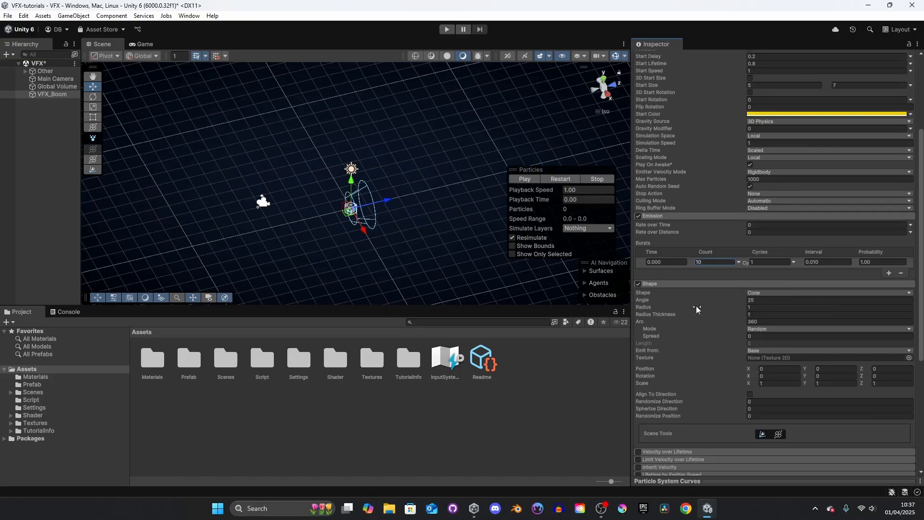
click(767, 292)
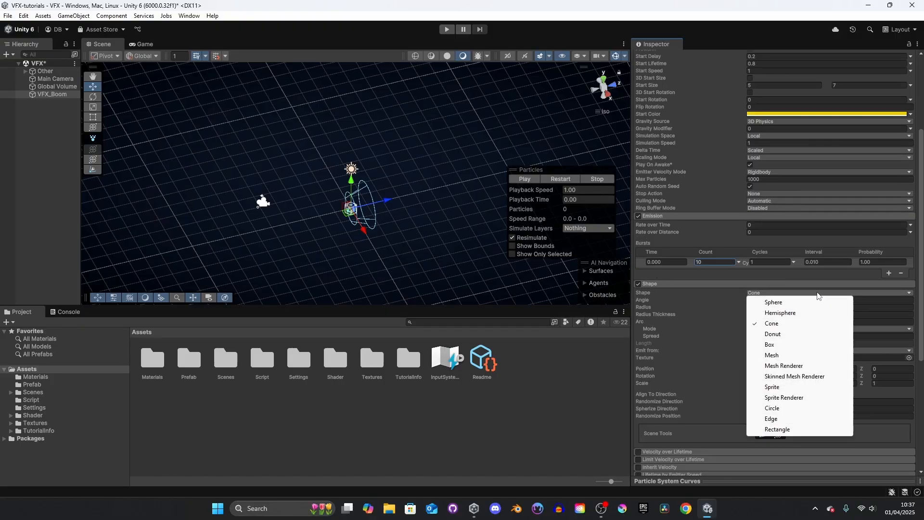
click(781, 313)
Activate the shape transform gizmo and rotate the hemisphere to 270 on X so that its dome faces upward
right_drag(403, 219, 378, 224)
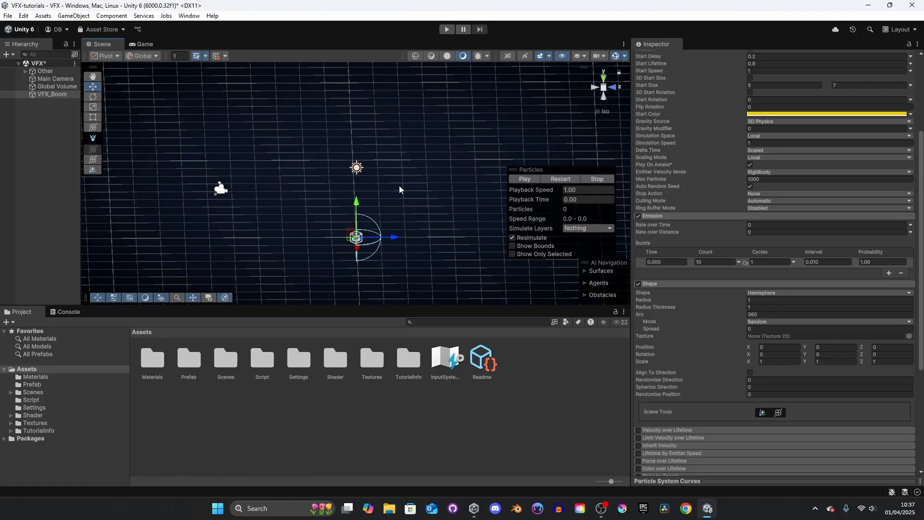
click(779, 414)
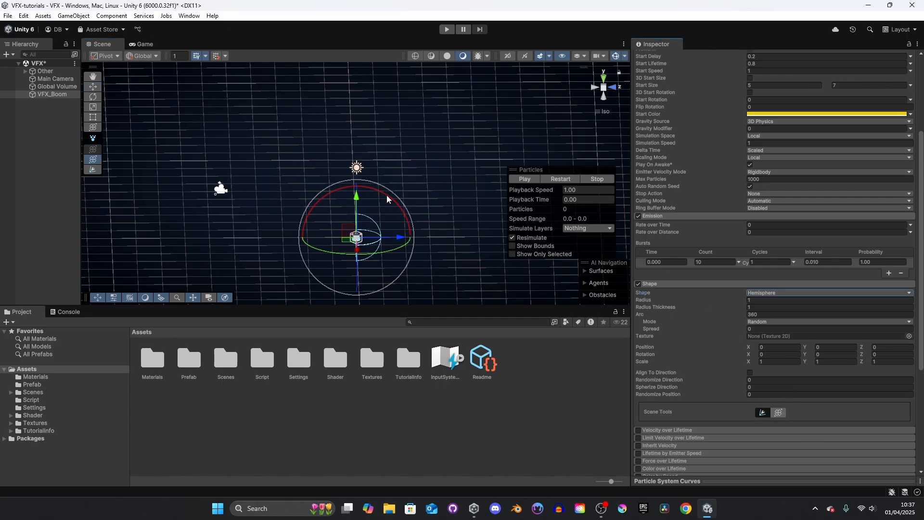
drag(387, 195, 164, 257)
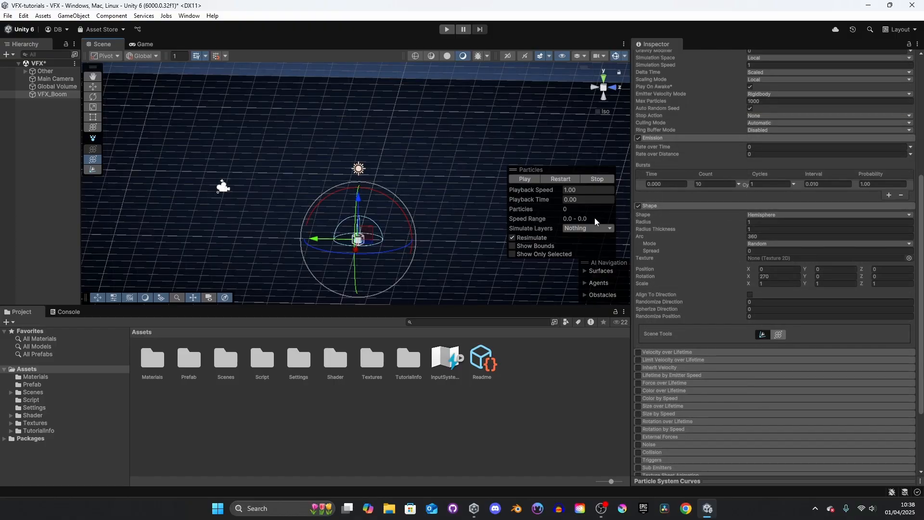
Set the hemisphere's radius to 0.3 and replay the effect
click(779, 224)
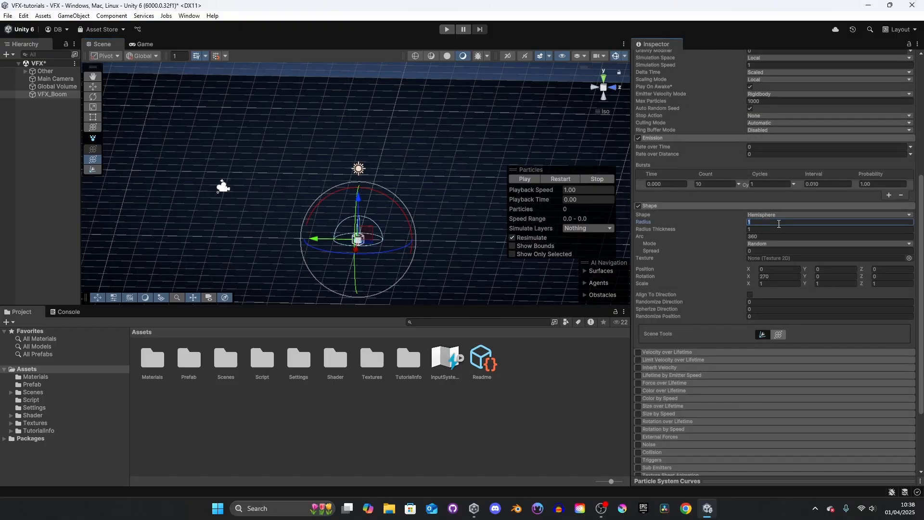
text(0.3)
click(562, 181)
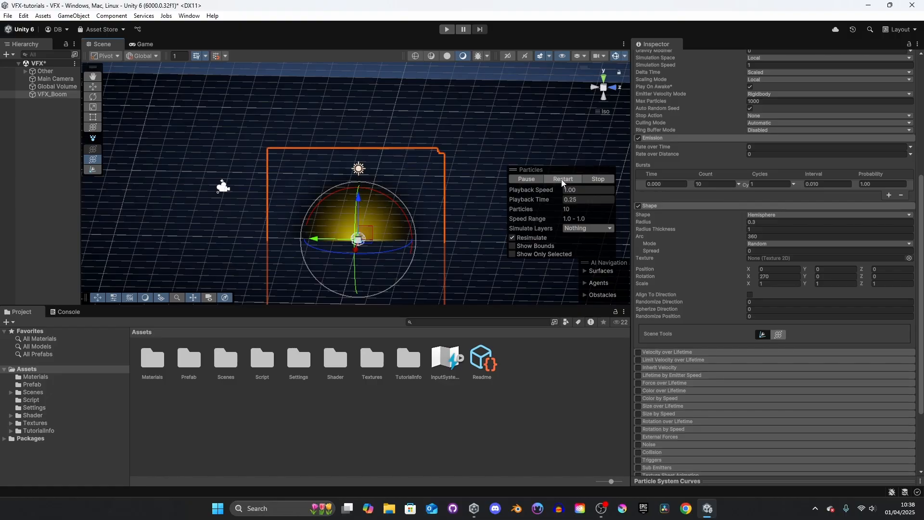
alt+drag(279, 184, 434, 239)
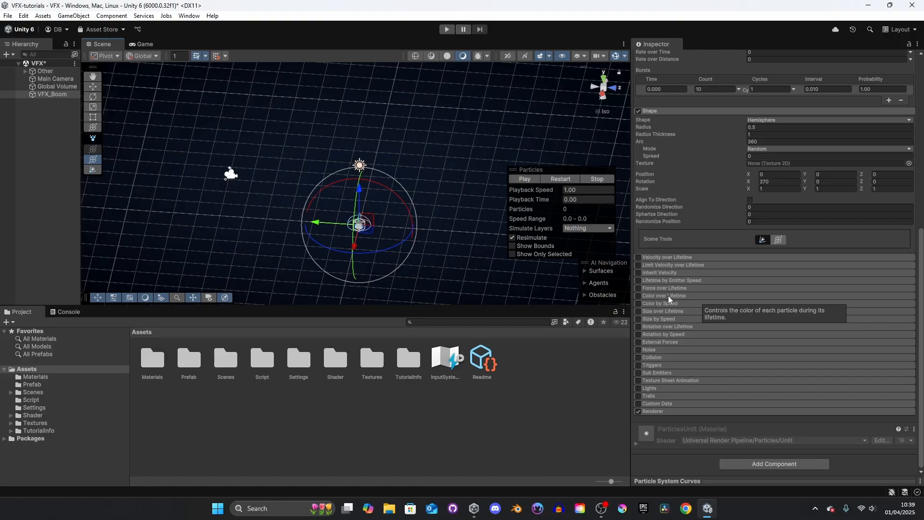
Enable Color over Lifetime with a gradient from white to orange FF5600 and replay the effect
click(639, 296)
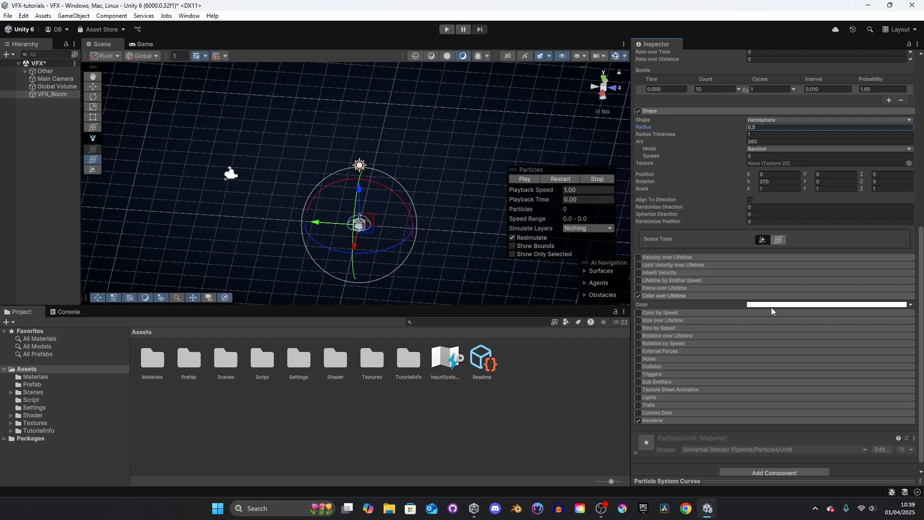
click(770, 305)
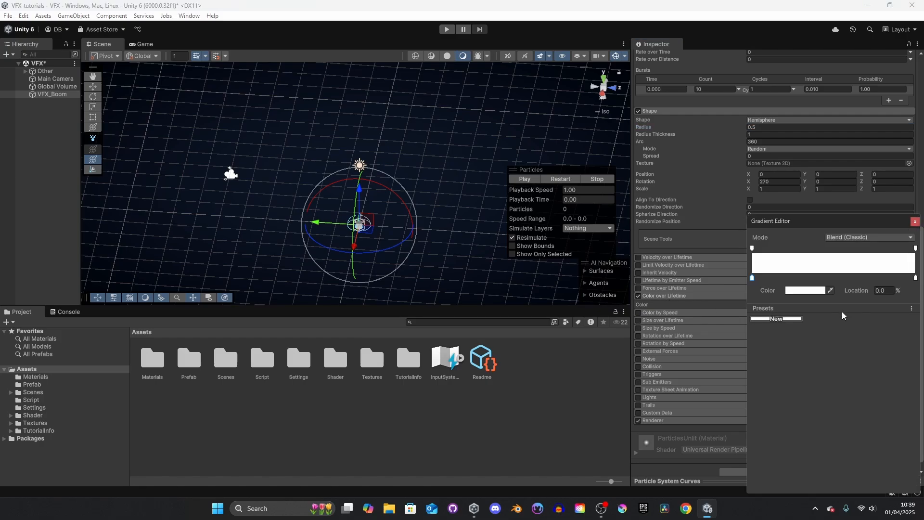
click(806, 290)
drag(911, 349, 912, 337)
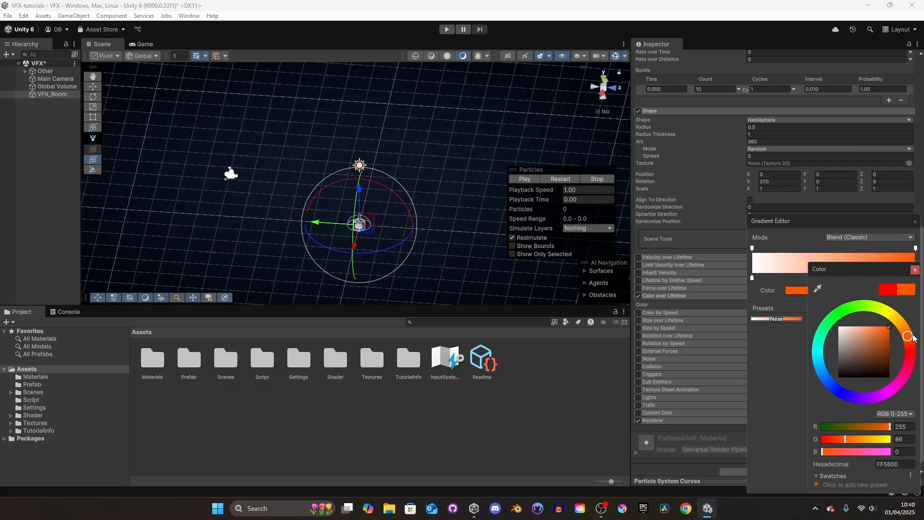
click(915, 270)
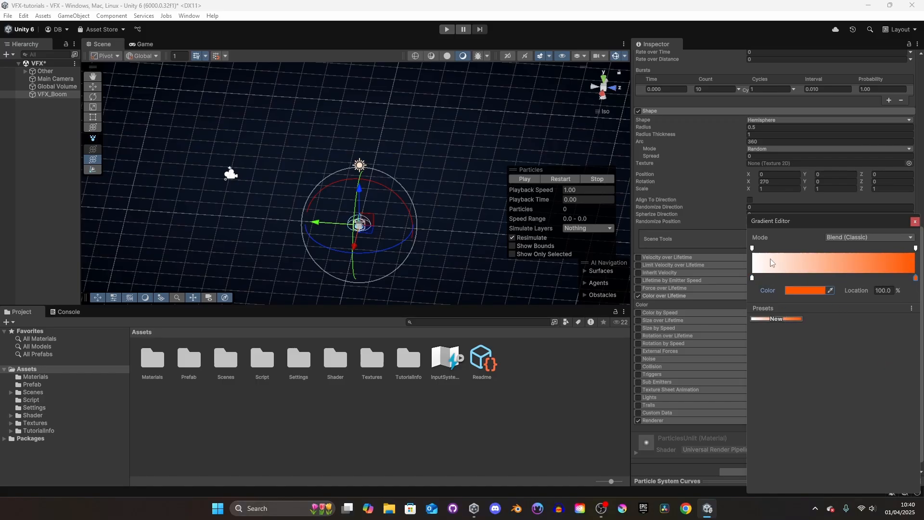
click(572, 180)
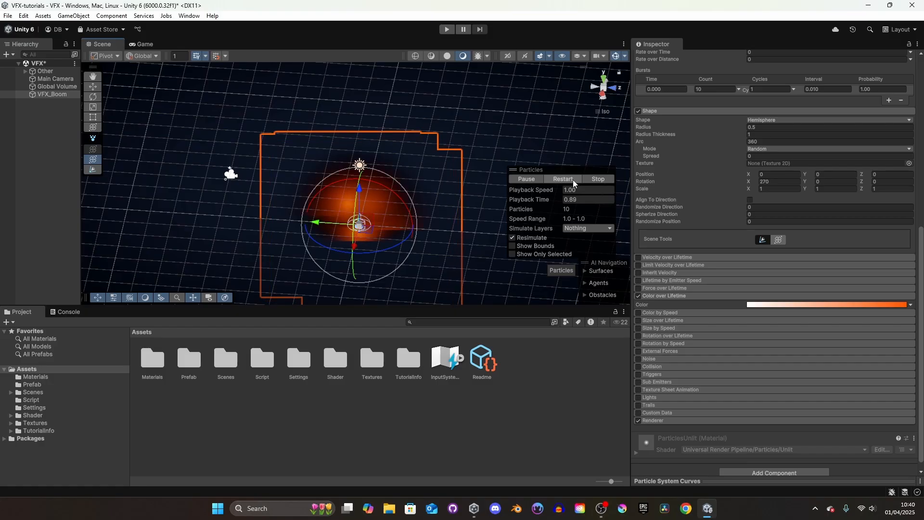
Try fading the gradient in with its first alpha key at 0, shift that key to about 57%, and replay the effect
click(758, 305)
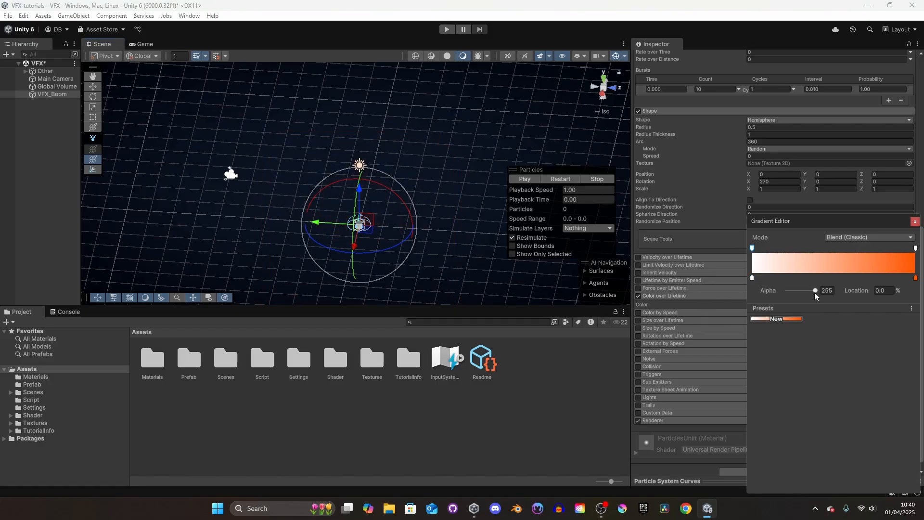
drag(815, 291, 783, 293)
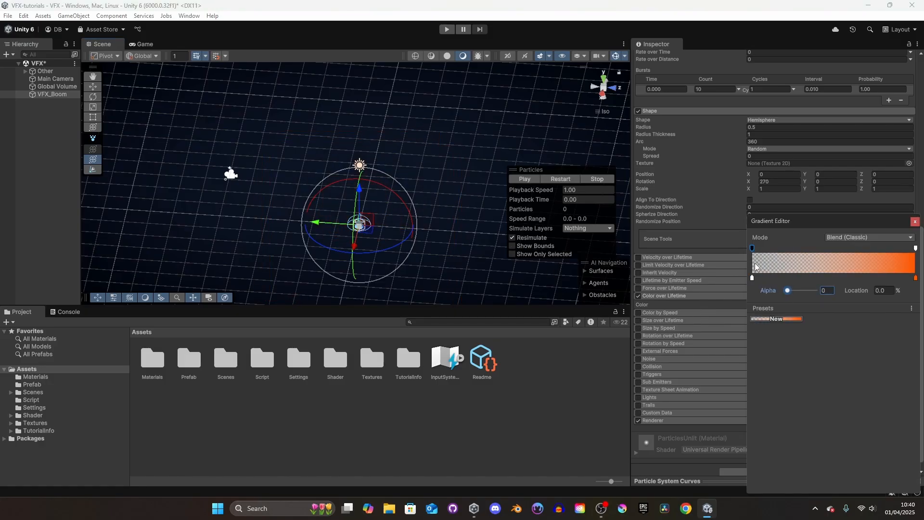
click(555, 180)
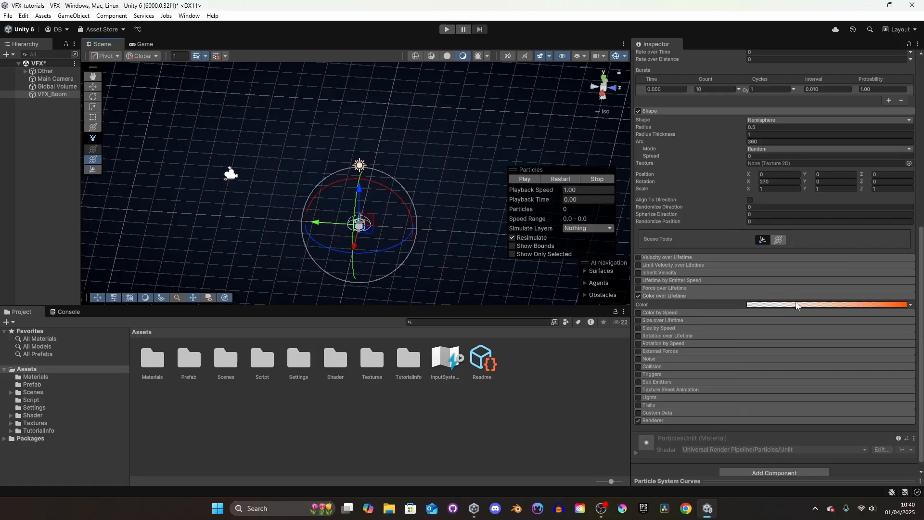
click(758, 304)
drag(752, 248, 792, 251)
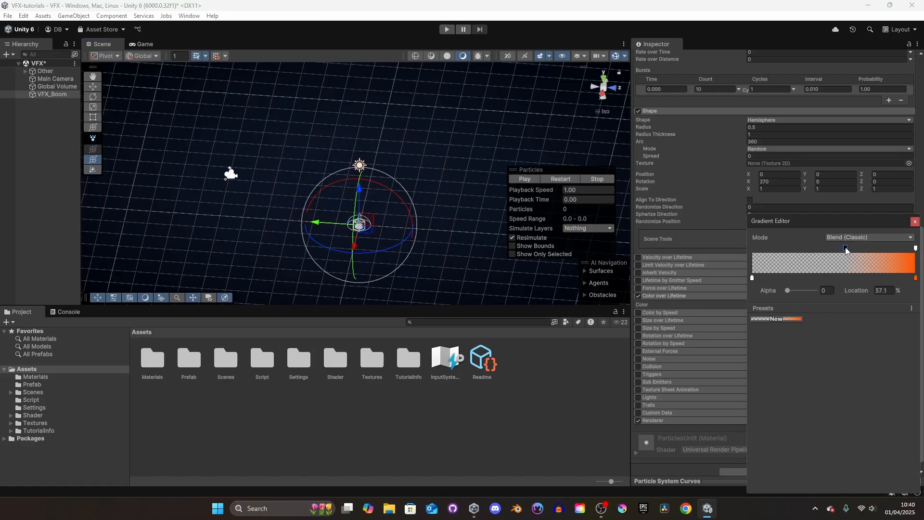
click(570, 180)
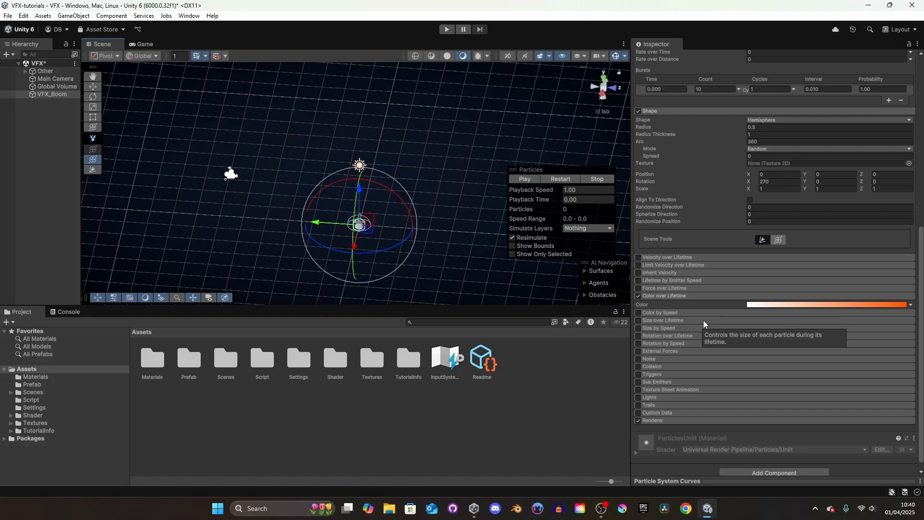
Enable Size over Lifetime, apply the rising ease-in preset to its size curve in the enlarged curve editor, and replay the effect
click(639, 321)
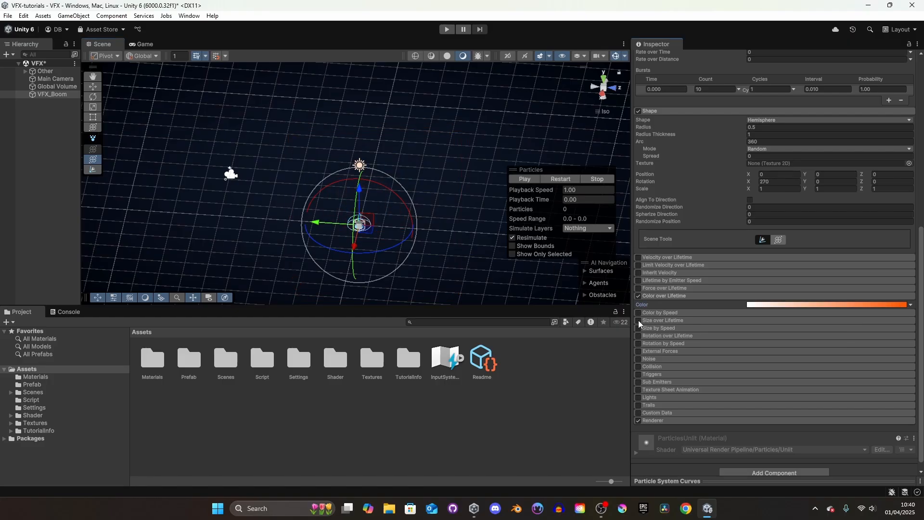
click(683, 322)
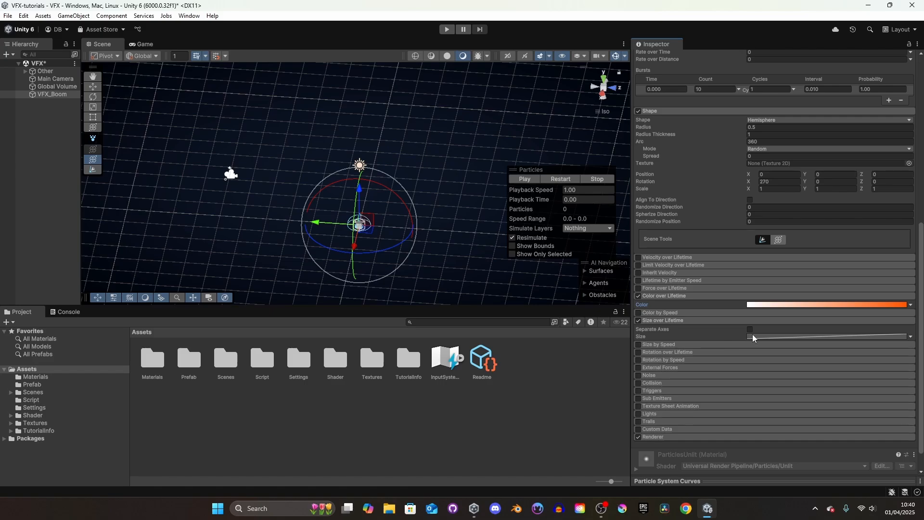
click(812, 337)
drag(718, 481, 748, 336)
scroll(726, 332, down, 3)
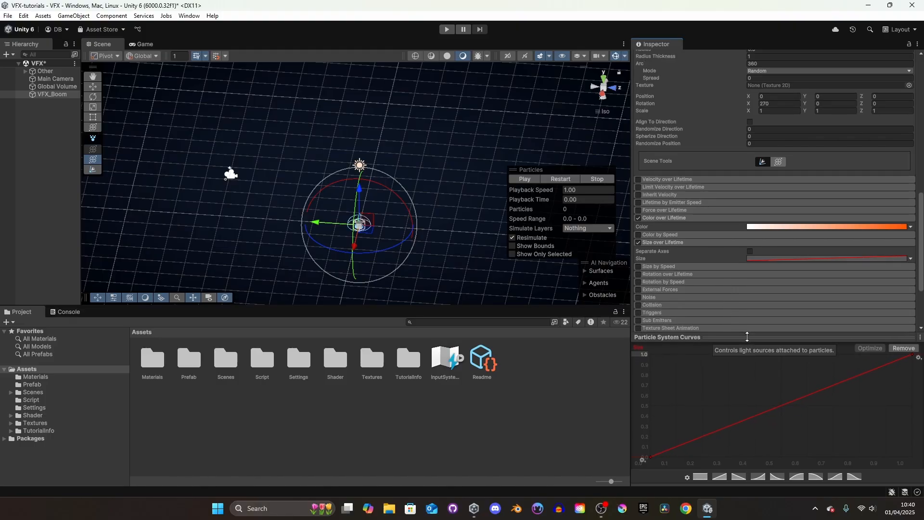
click(760, 476)
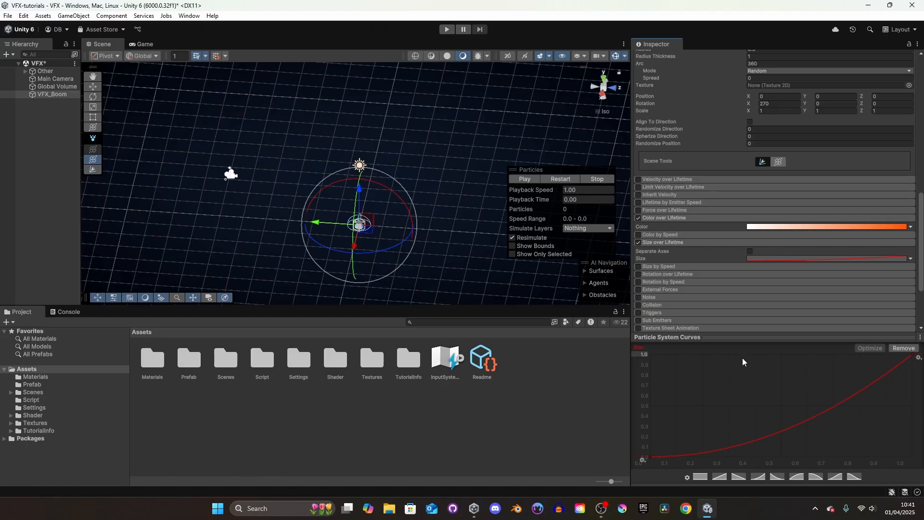
click(567, 180)
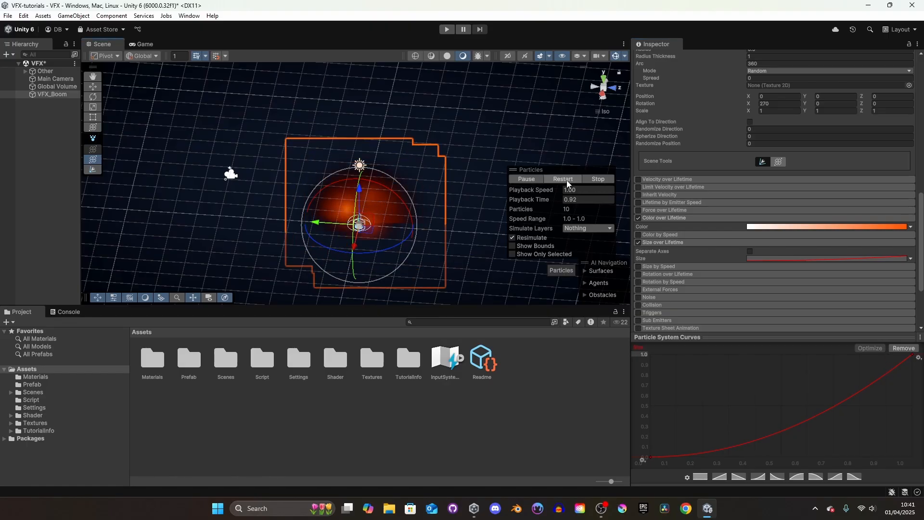
Switch the size curve to the falling preset that drops quickly and flattens out, and replay the effect
click(777, 477)
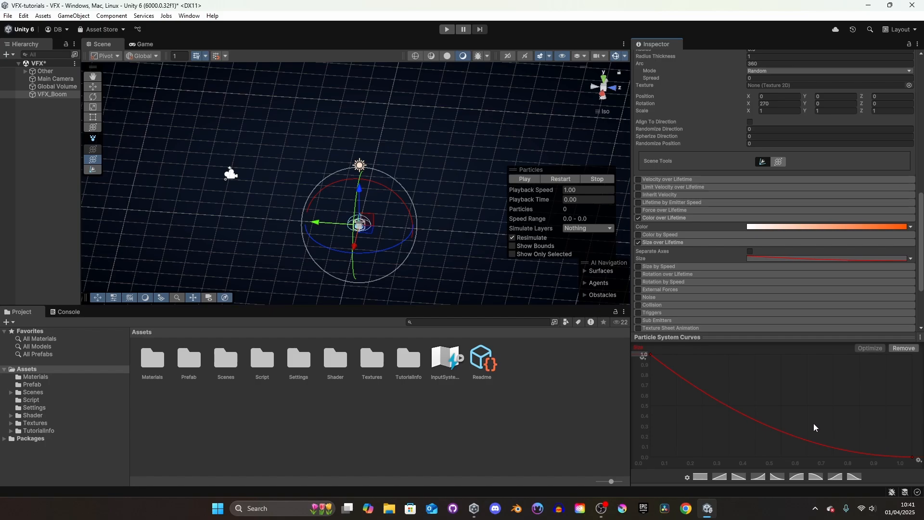
click(560, 179)
click(560, 179)
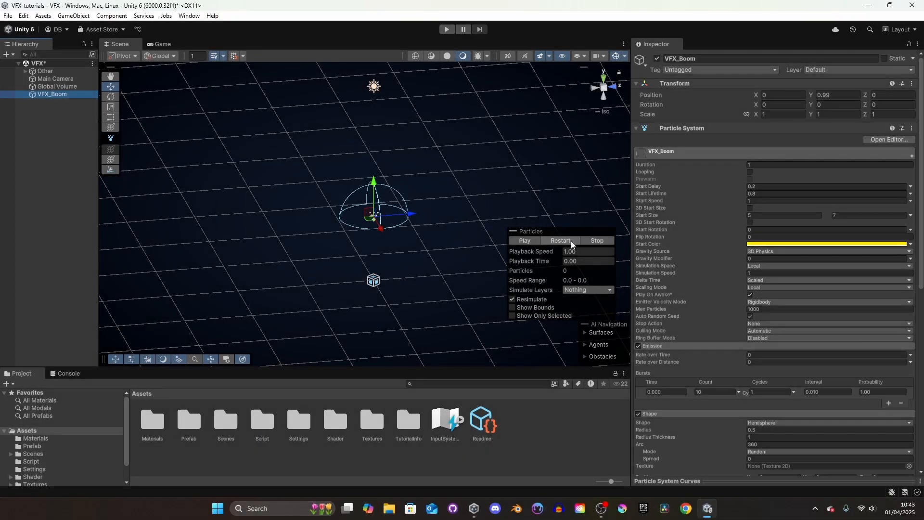
click(570, 242)
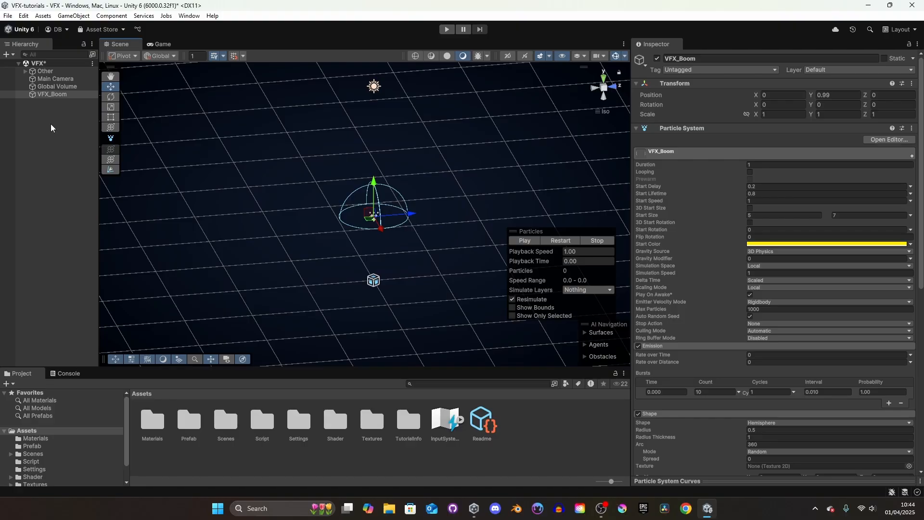
Duplicate VFX_Boom, make the copy a child of the original, and name it Smoke
click(54, 94)
key(ctrl+d)
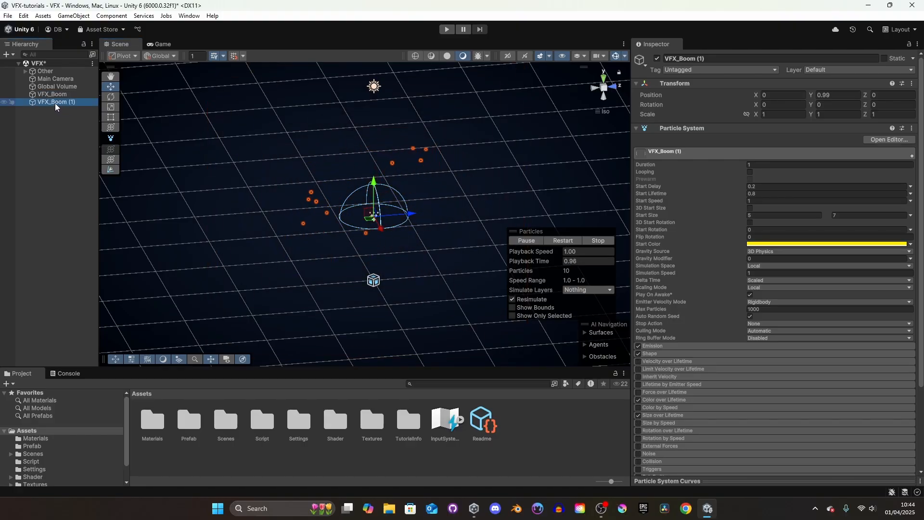
drag(55, 103, 56, 94)
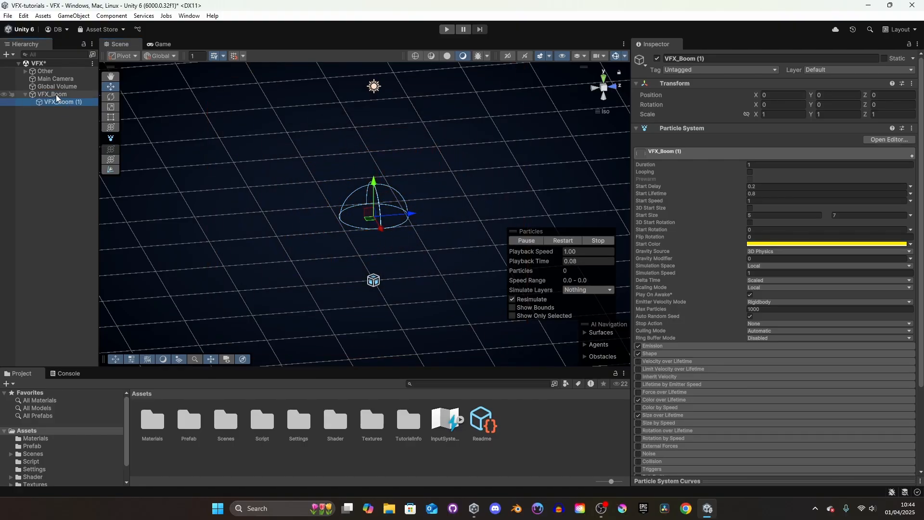
click(62, 102)
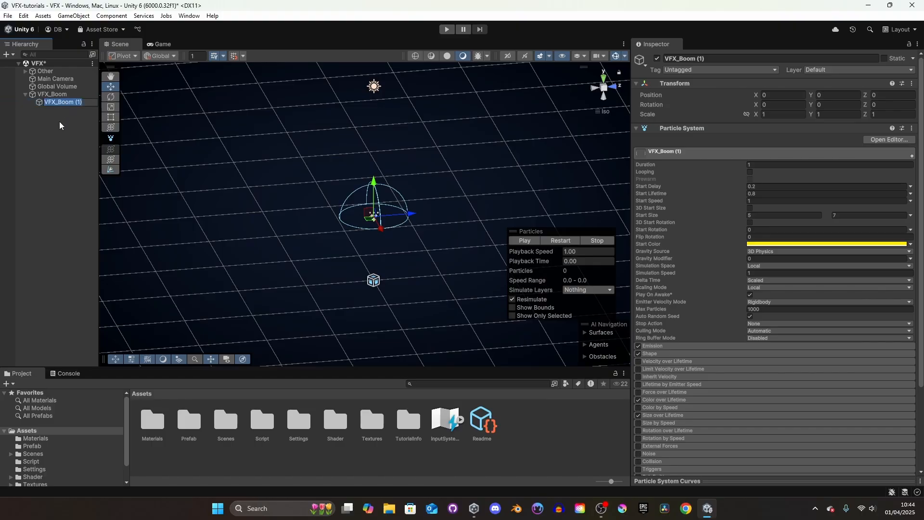
text(Smoke)
key(Return)
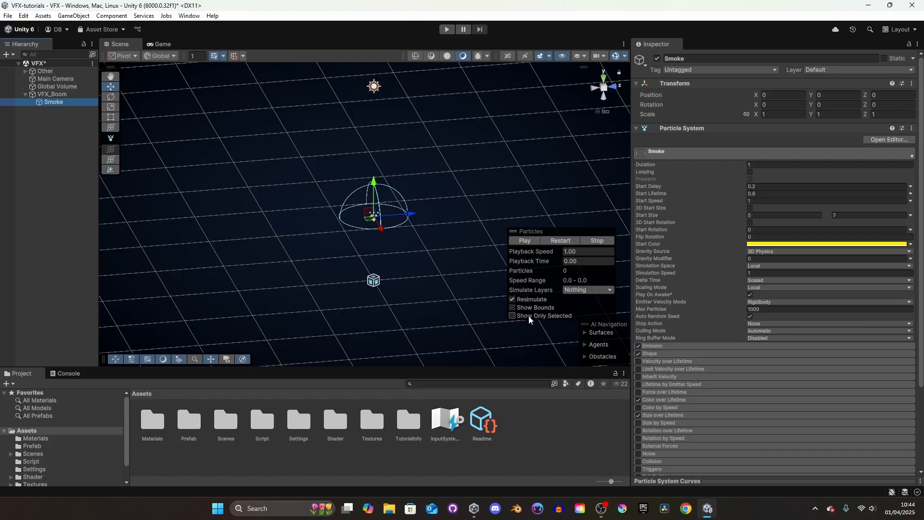
Limit the particle preview to the selected Smoke system, and set its start delay to 0.5 and start lifetime to 0.7
click(512, 315)
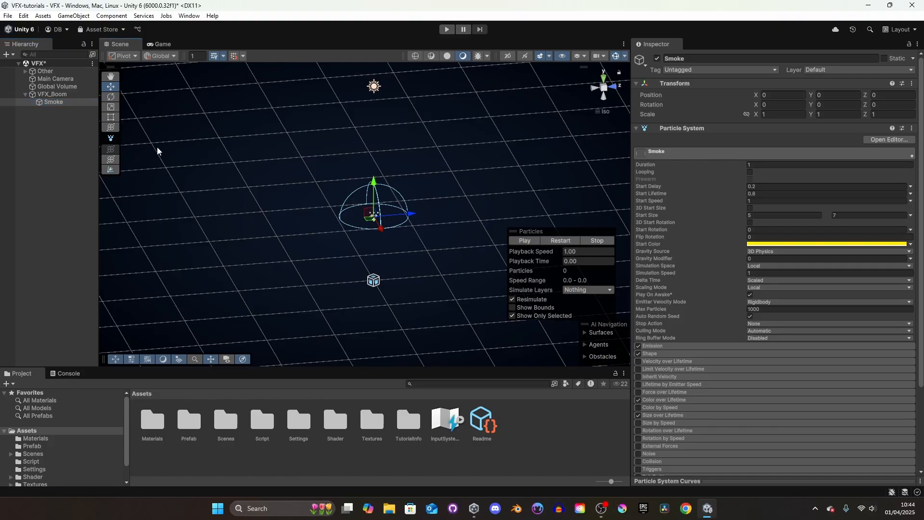
click(57, 102)
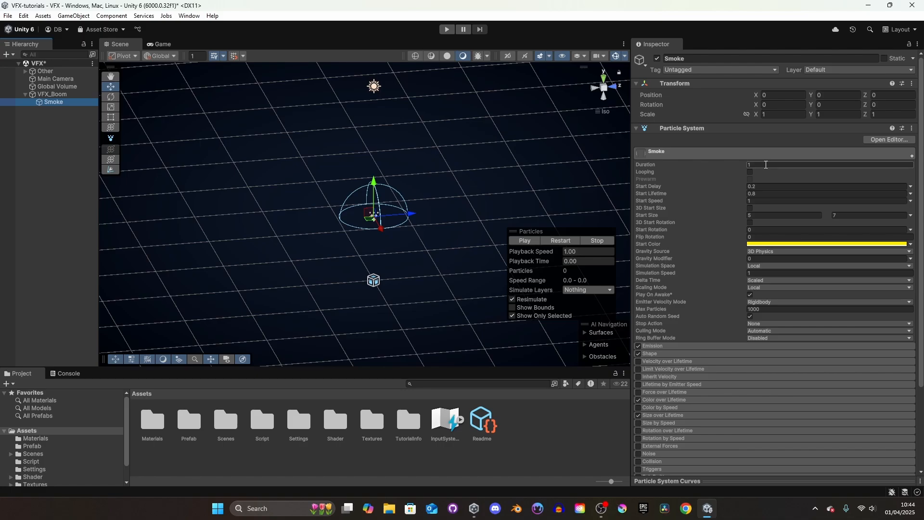
click(777, 187)
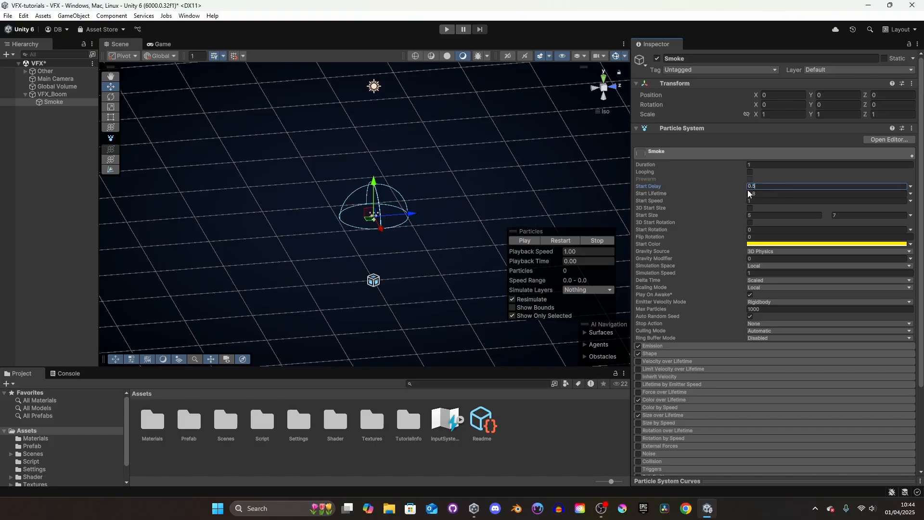
click(768, 193)
click(767, 193)
Make Smoke's start speed random between the constants 5 and 7, and set its maximum start size to 6
click(911, 202)
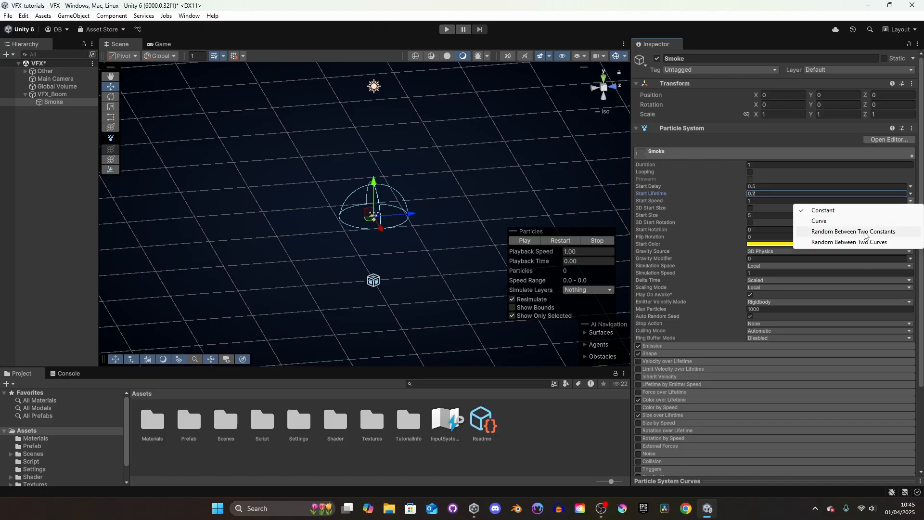
click(884, 232)
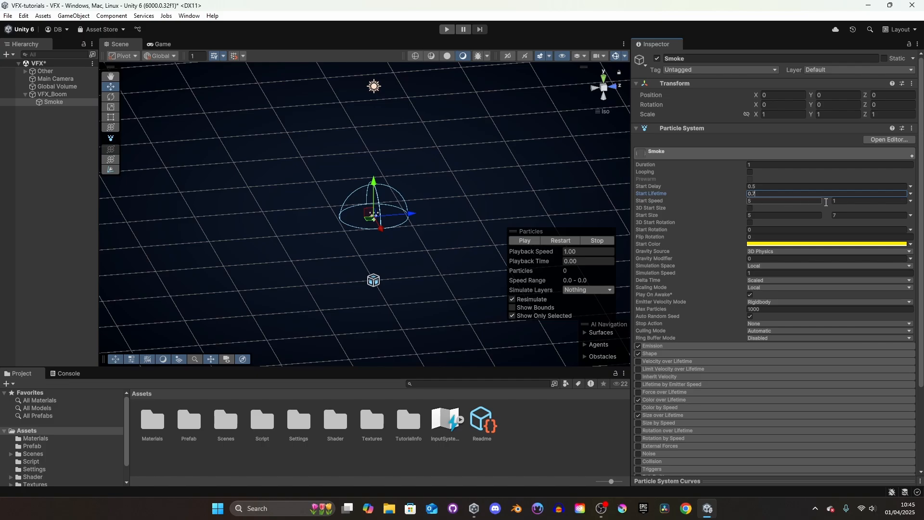
click(849, 201)
key(Return)
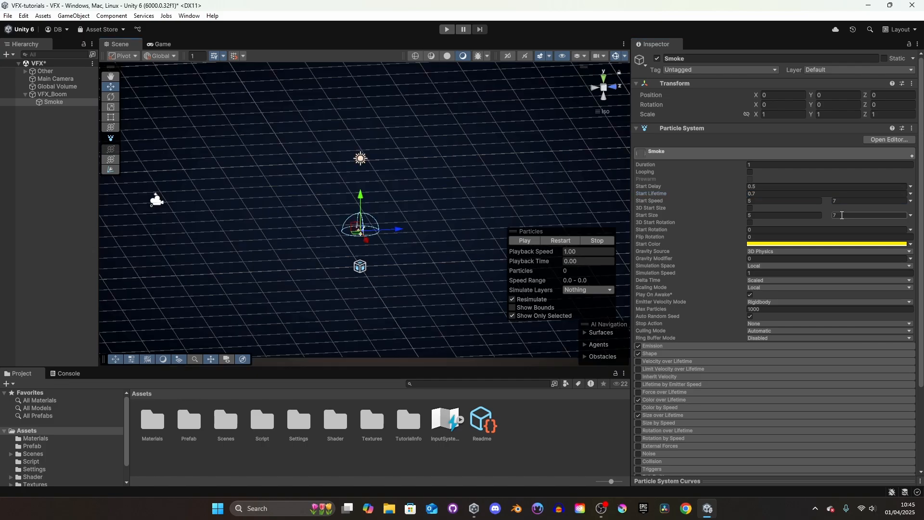
click(842, 215)
text(6)
Set Smoke's start color to dark grey 2E2E2E and expand its Emission and Shape modules
click(752, 243)
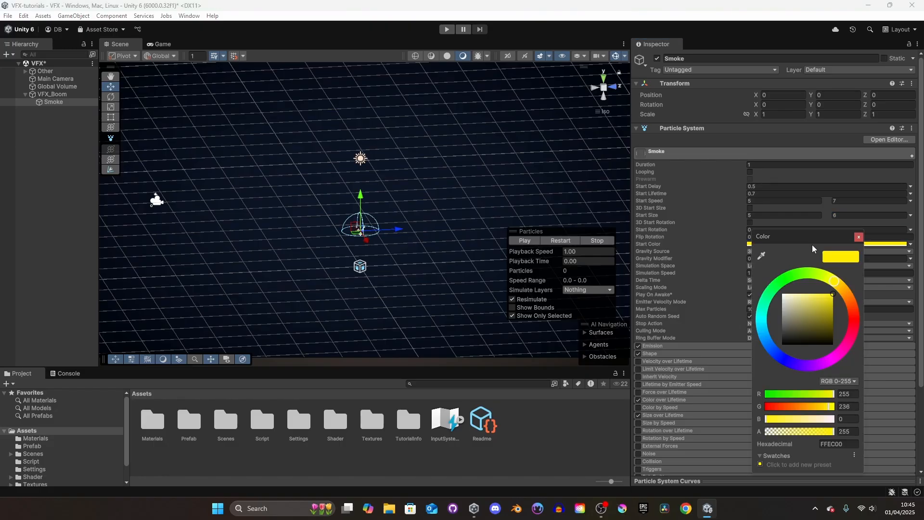
drag(816, 320, 778, 336)
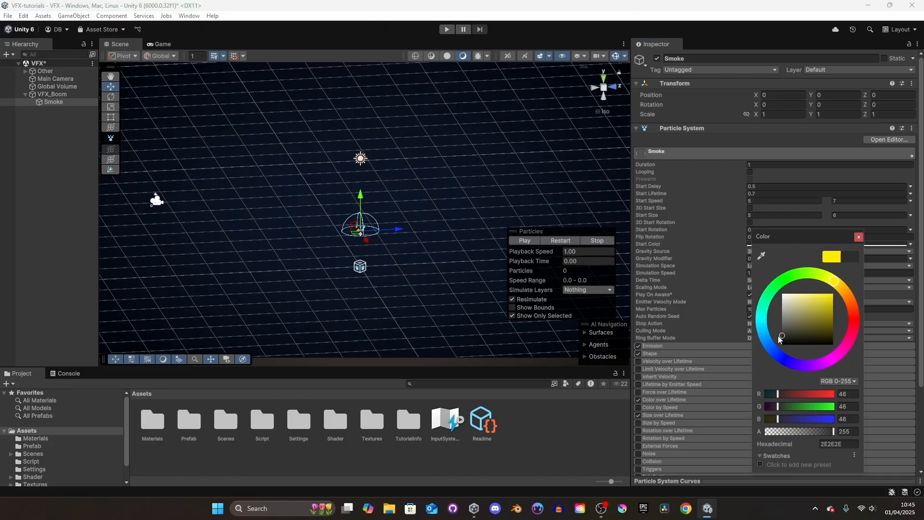
scroll(666, 331, down, 2)
click(666, 293)
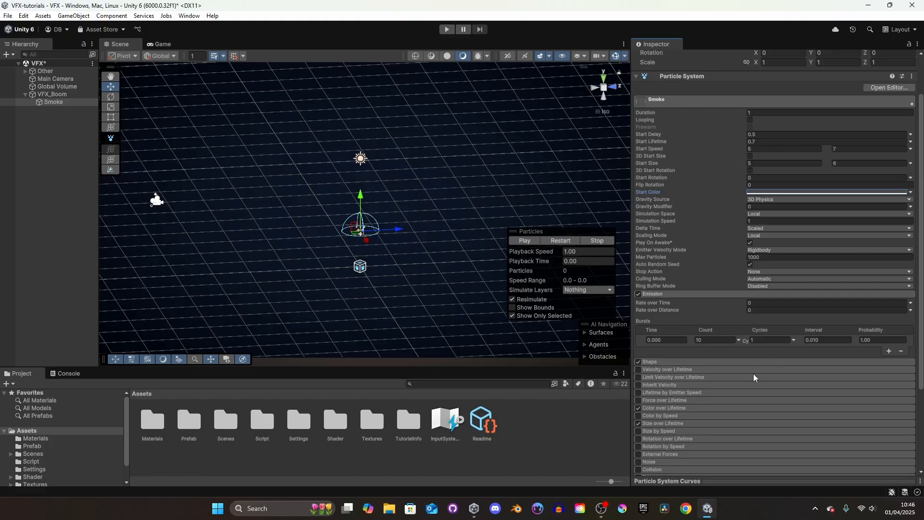
scroll(665, 345, down, 2)
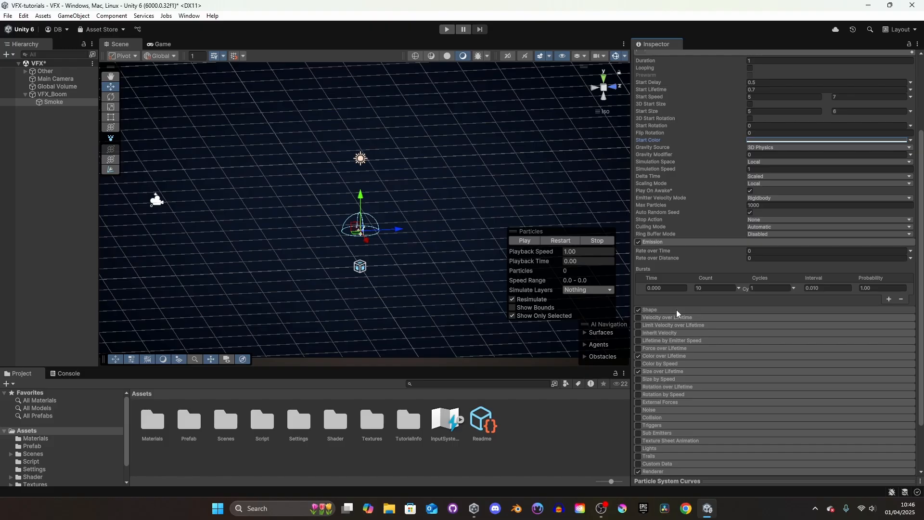
click(677, 310)
scroll(703, 394, down, 7)
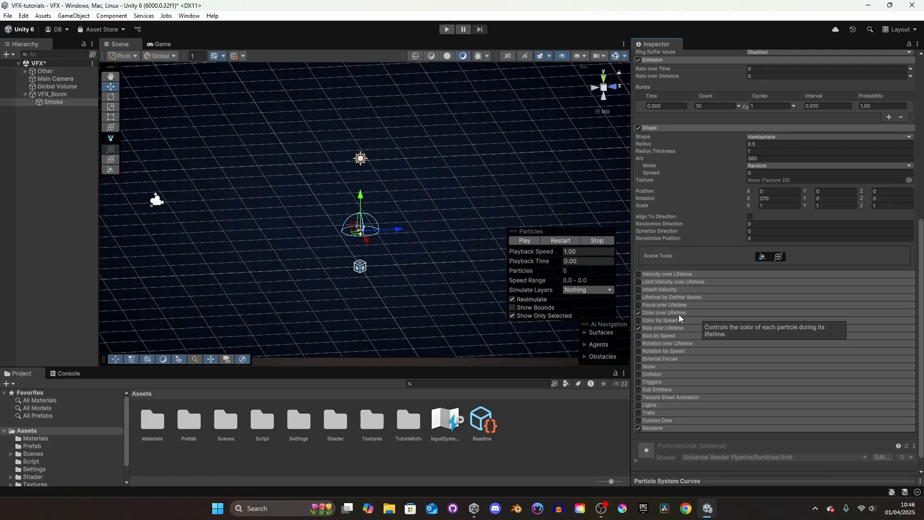
Change Smoke's Color over Lifetime gradient to start at alpha 0 and end in black, and replay the effect
click(674, 313)
click(775, 321)
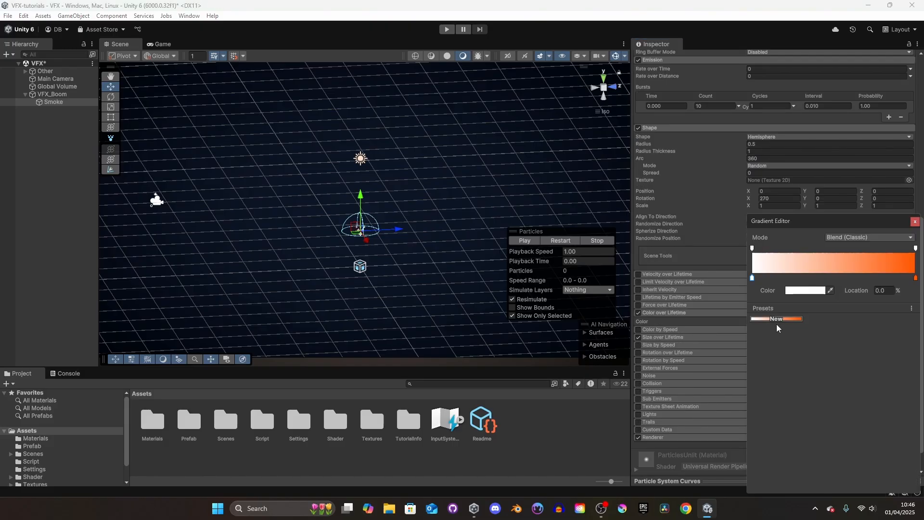
click(753, 248)
drag(809, 290, 766, 280)
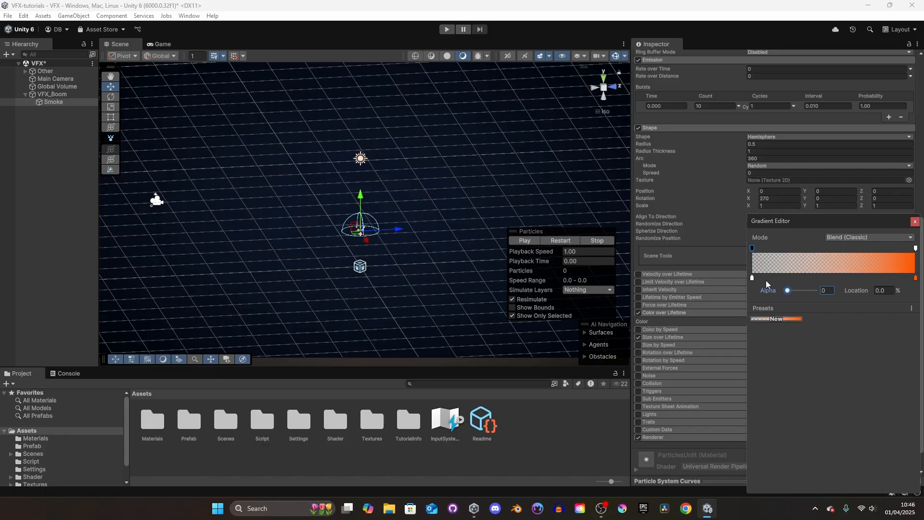
click(915, 278)
click(795, 290)
drag(851, 319, 823, 374)
click(907, 257)
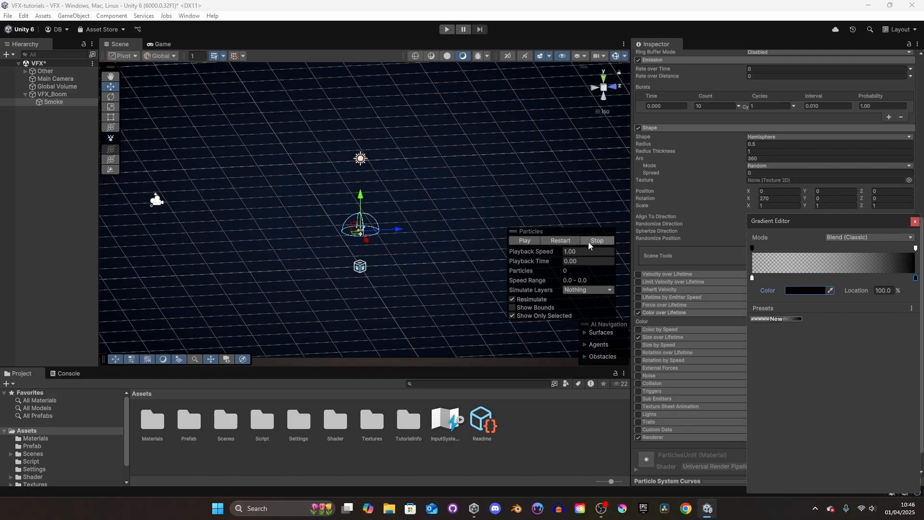
click(564, 242)
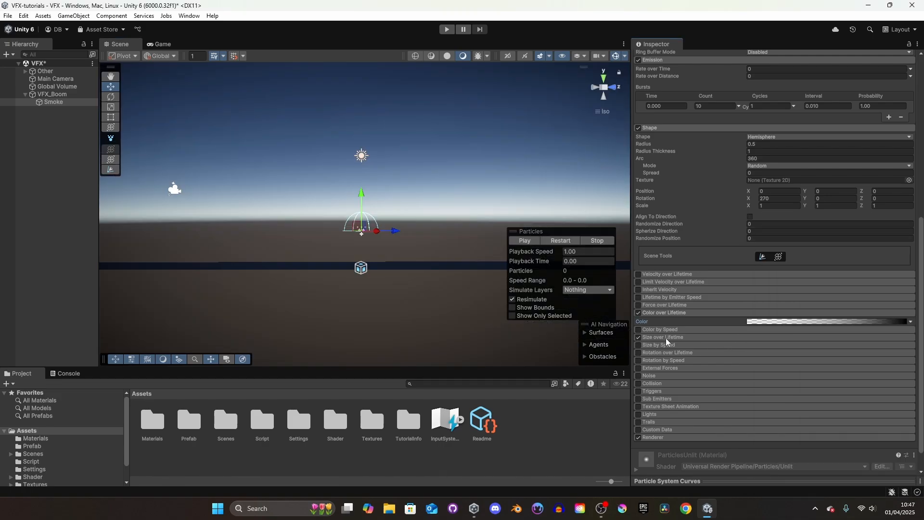
Open Smoke's Size over Lifetime curve in an enlarged curve editor and try moving its starting key
click(672, 338)
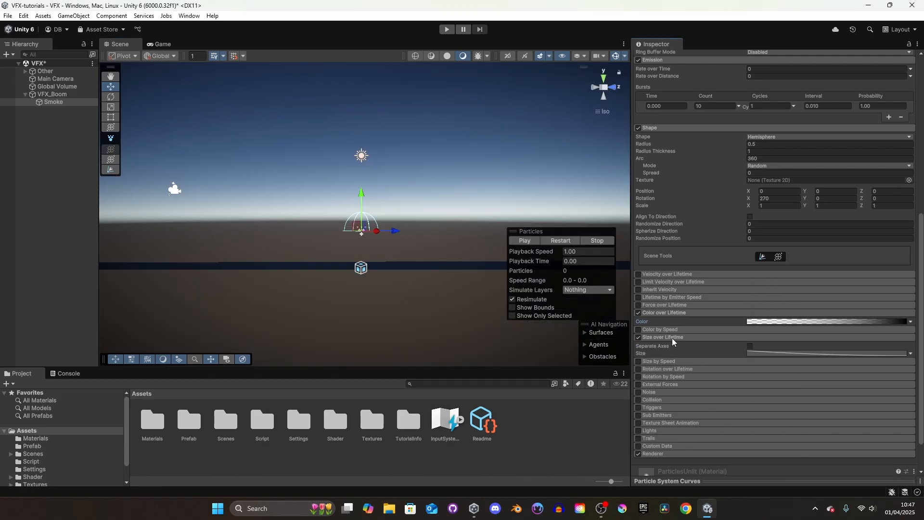
click(776, 354)
drag(744, 481, 744, 358)
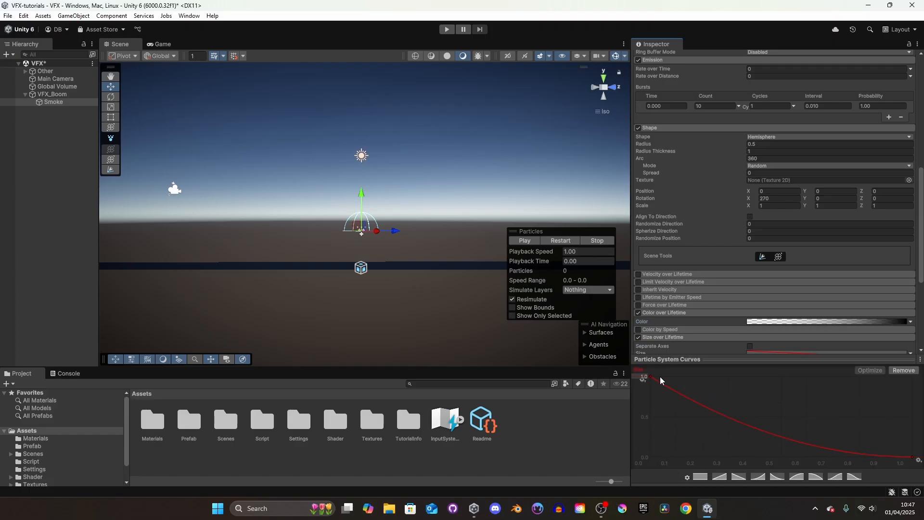
click(651, 378)
drag(651, 378, 704, 381)
Replay the combined explosion and smoke, stop it, and scrub the playback time to about 0.31
scroll(672, 327, down, 5)
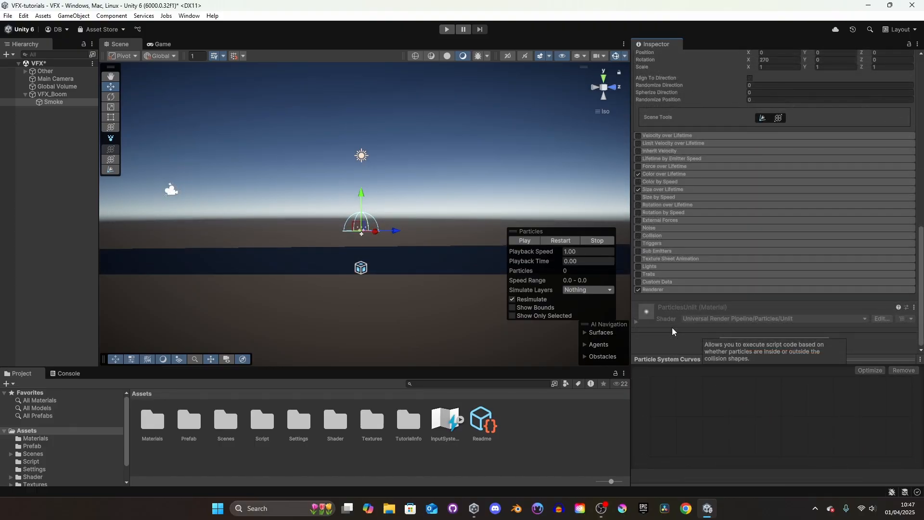
click(564, 244)
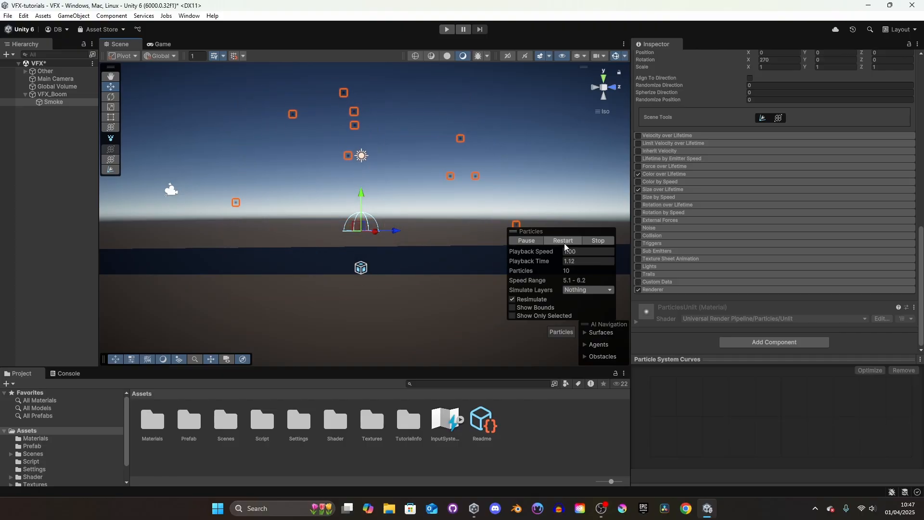
click(591, 241)
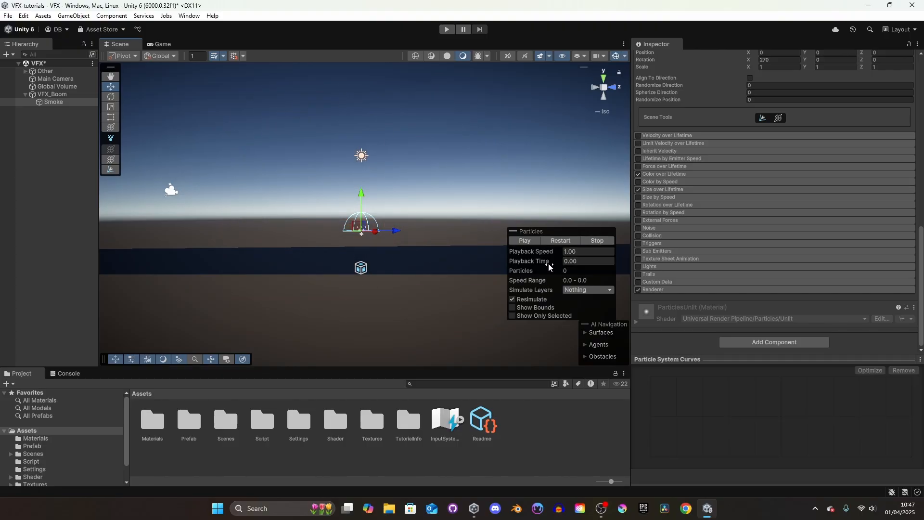
drag(552, 265, 652, 264)
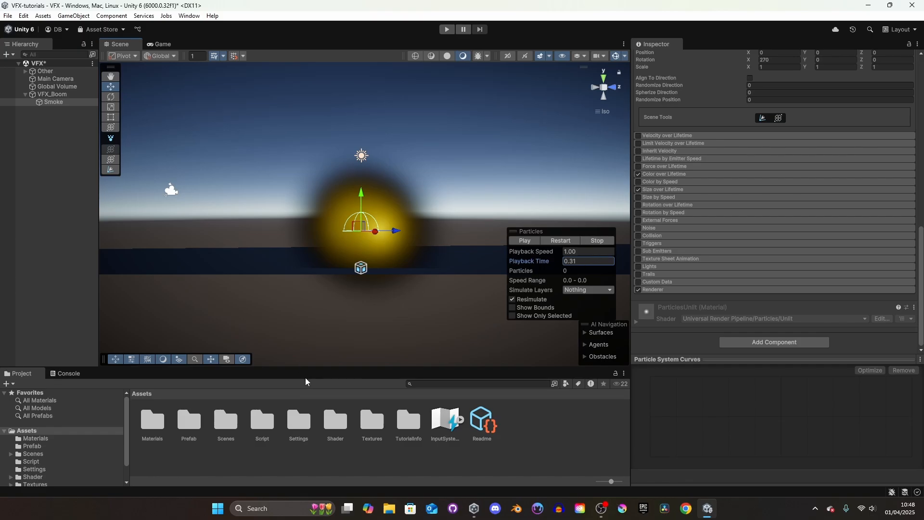
Enlarge the project area and locate the material asset used by VFX_Boom's Renderer module
drag(305, 377, 310, 354)
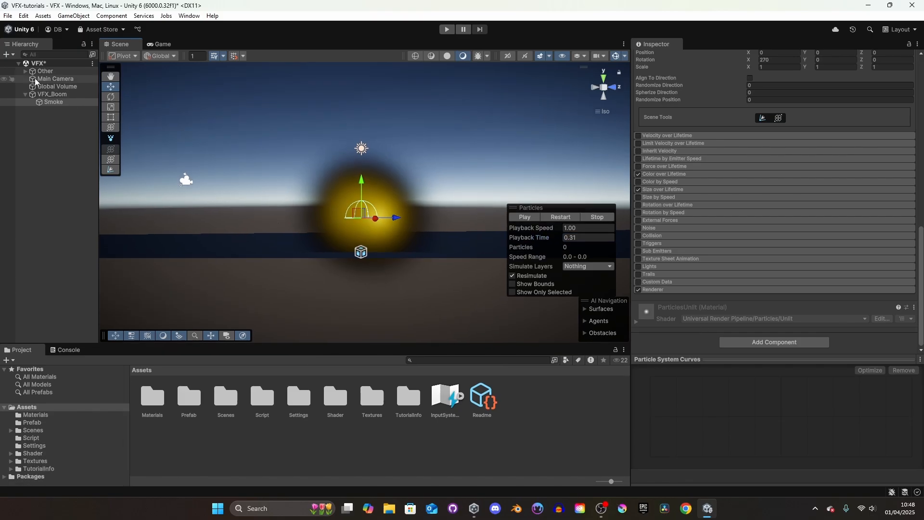
click(50, 95)
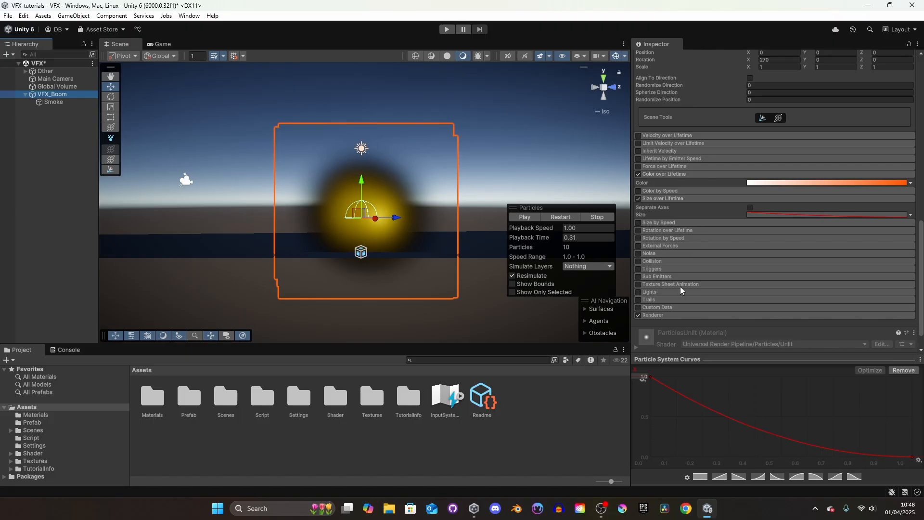
scroll(680, 289, down, 2)
click(680, 290)
scroll(680, 290, down, 5)
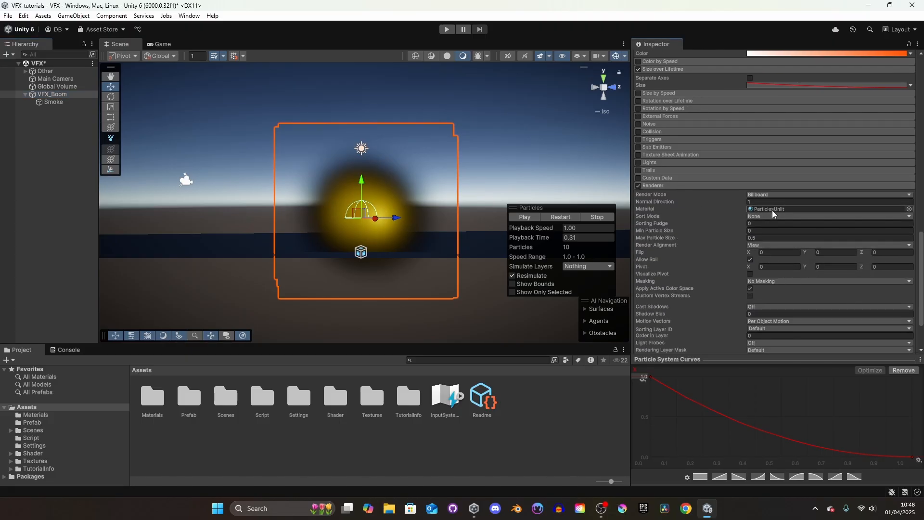
click(769, 210)
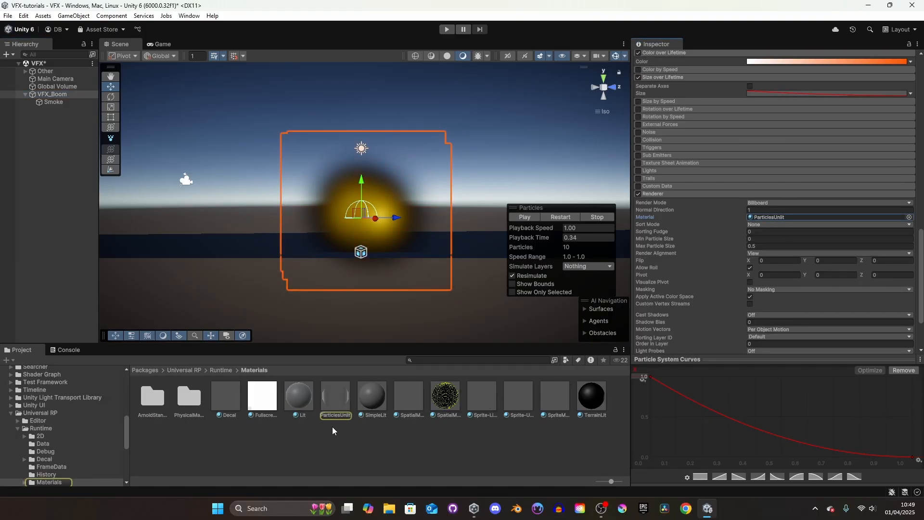
Copy the read-only ParticlesUnlit package material into the project's Assets/Materials folder
click(342, 403)
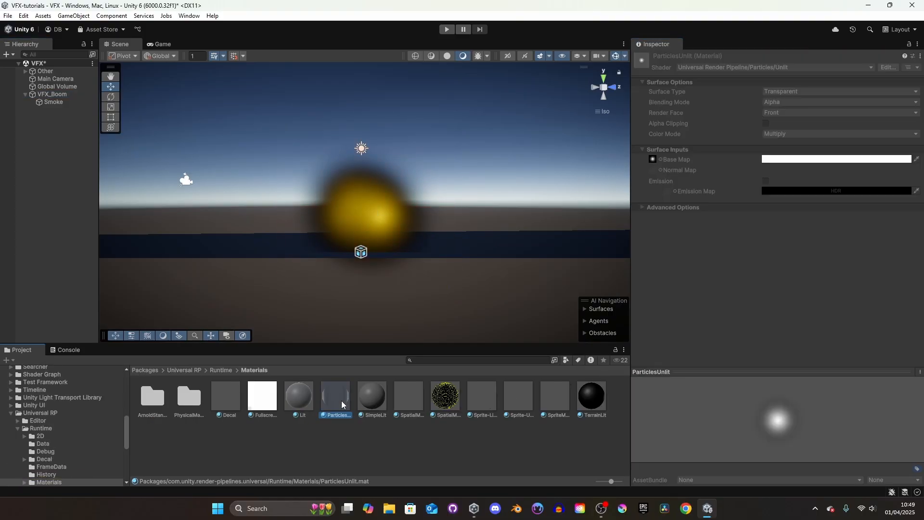
click(781, 94)
click(340, 396)
scroll(53, 419, up, 10)
click(53, 415)
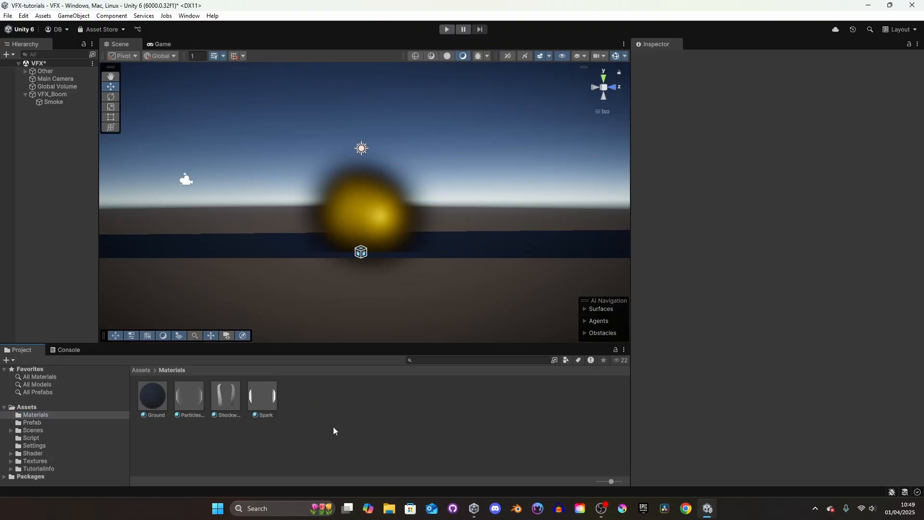
right_click(362, 408)
click(347, 423)
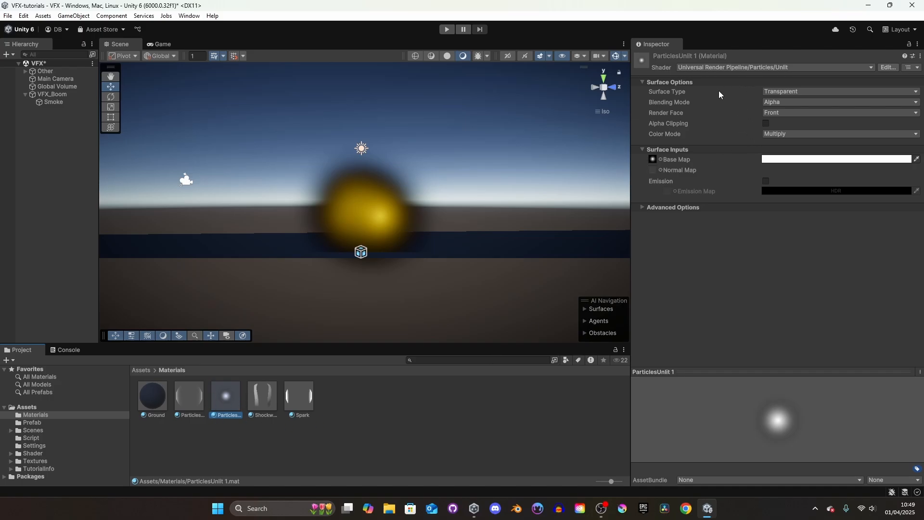
Set the copied ParticlesUnlit 1 material's blending mode to Additive, keeping the Transparent surface type
click(786, 91)
click(811, 268)
click(782, 103)
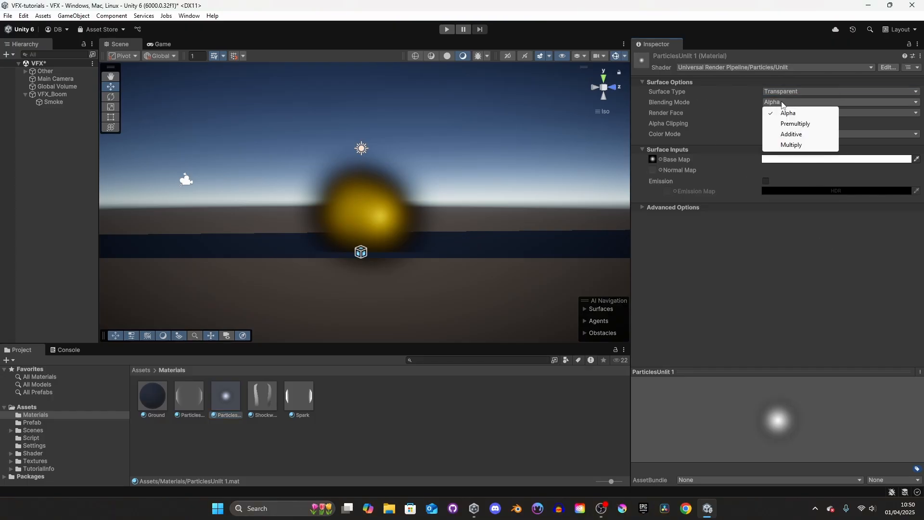
click(807, 137)
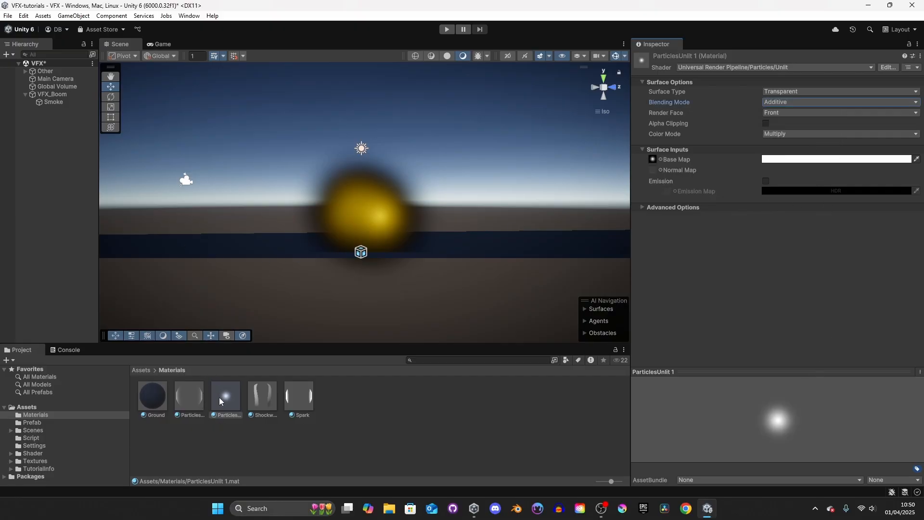
Assign the ParticlesUnlit 1 material to VFX_Boom's Renderer module, and stop and replay the effect
click(52, 94)
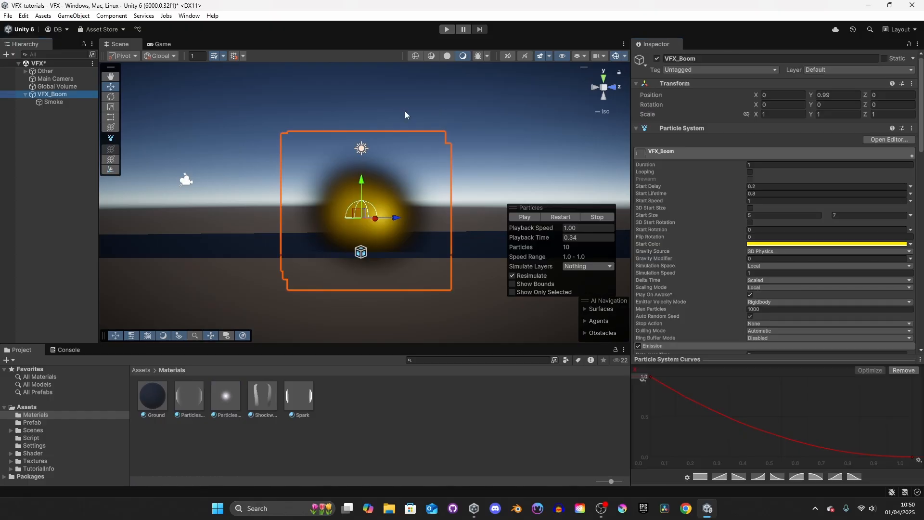
scroll(687, 200, down, 15)
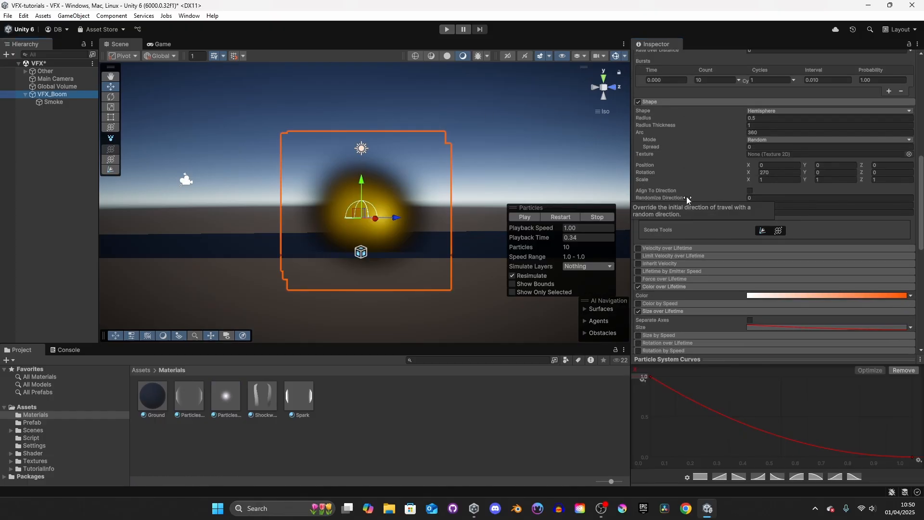
scroll(686, 197, down, 2)
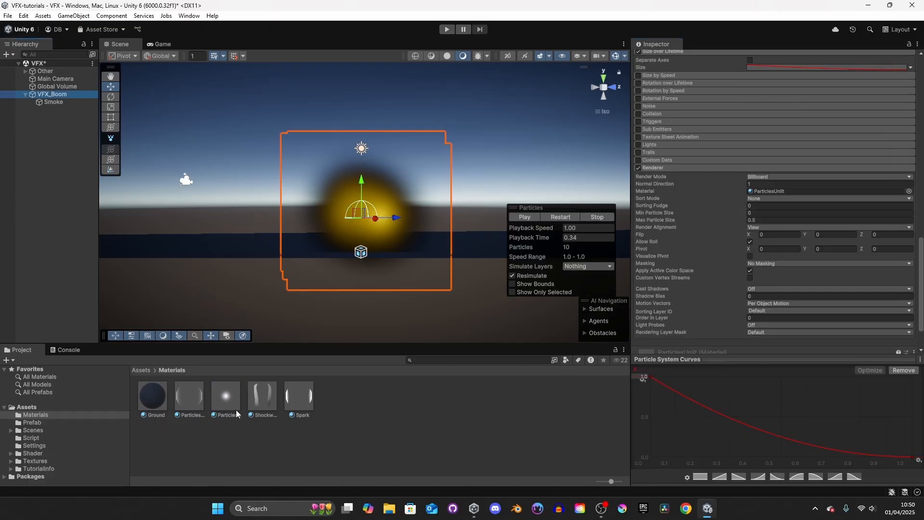
drag(222, 394, 767, 192)
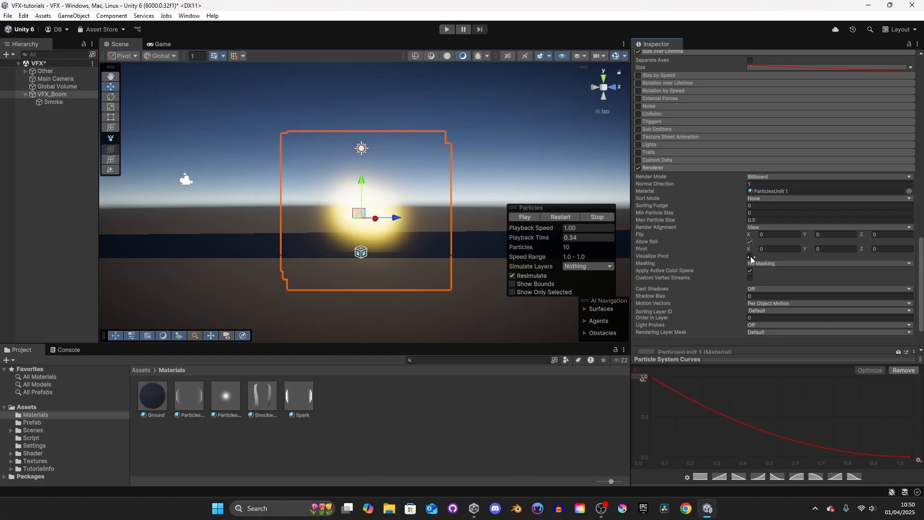
click(602, 217)
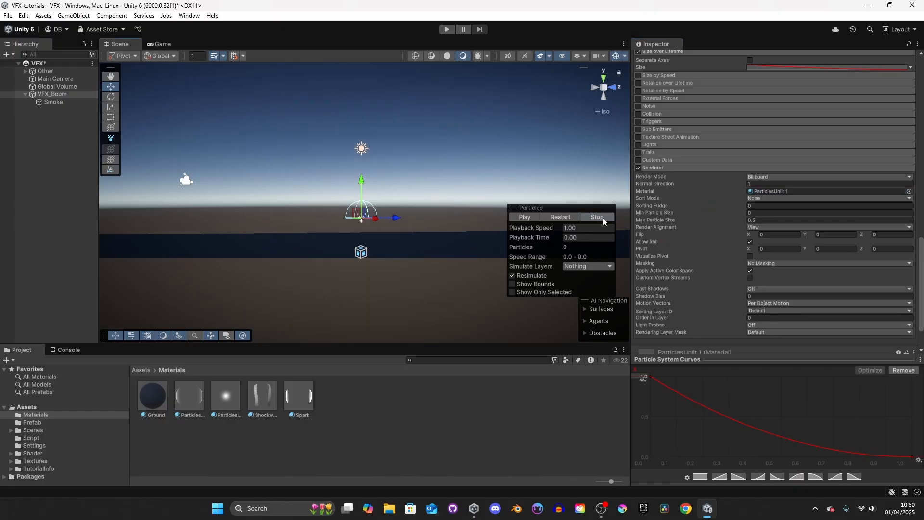
click(573, 217)
click(573, 217)
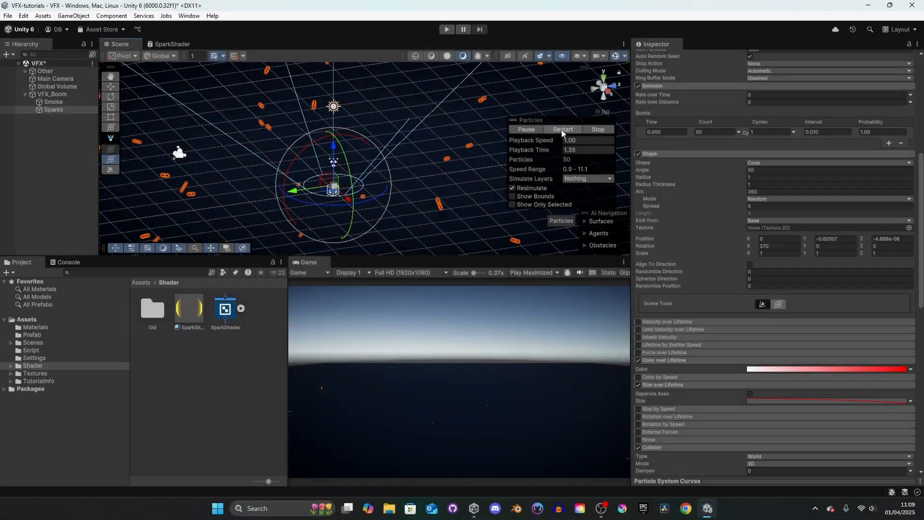
Replay the effect with the Sparks system selected, and view the whole SparkShader graph
click(561, 128)
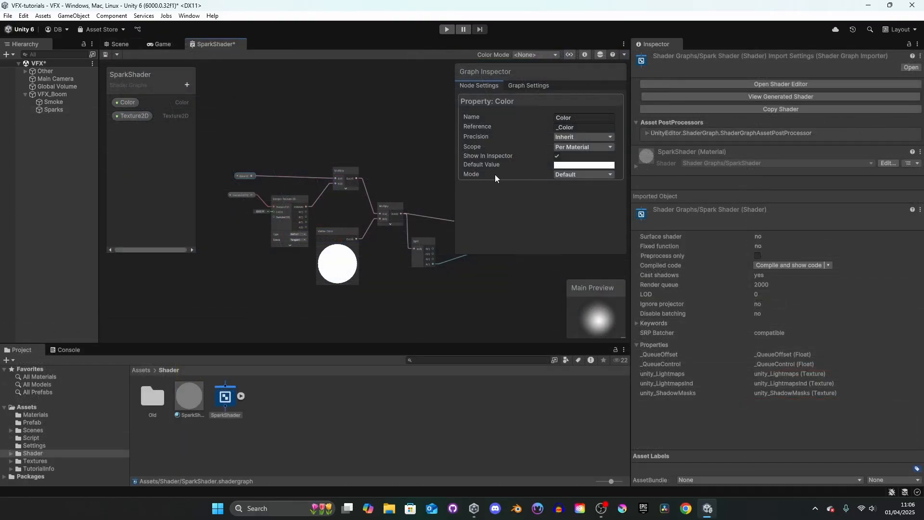
key(a)
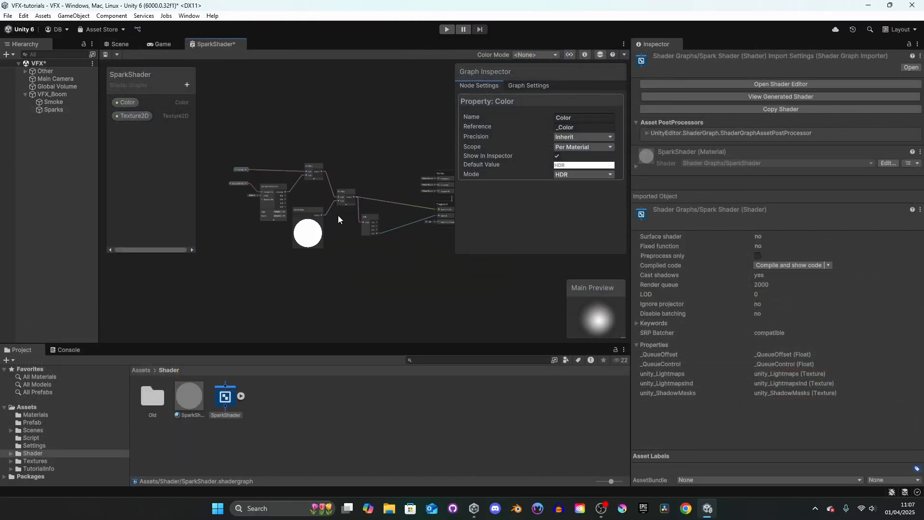